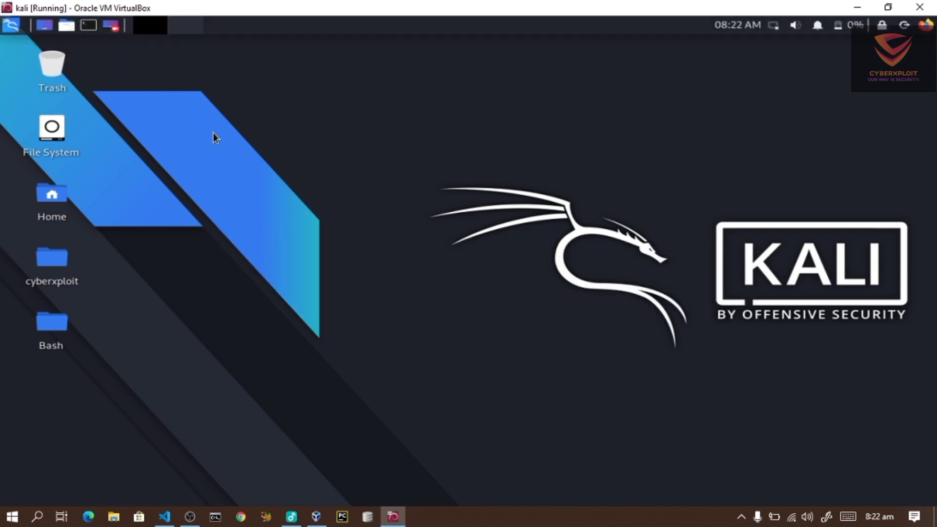
{"action": "key", "text": "ctrl+alt+t"}
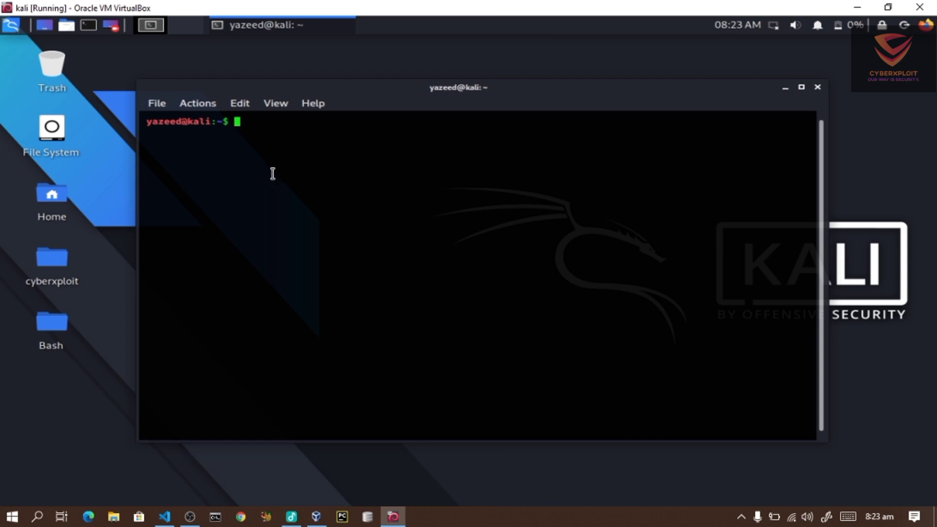
{"action": "left_click", "coordinate": [11, 27]}
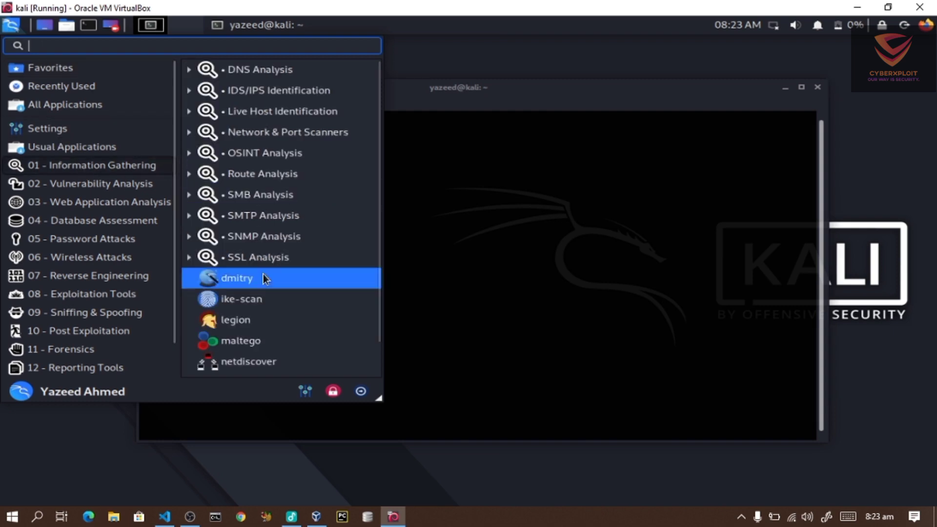
{"action": "scroll", "coordinate": [262, 275], "scroll_direction": "down", "scroll_amount": 2}
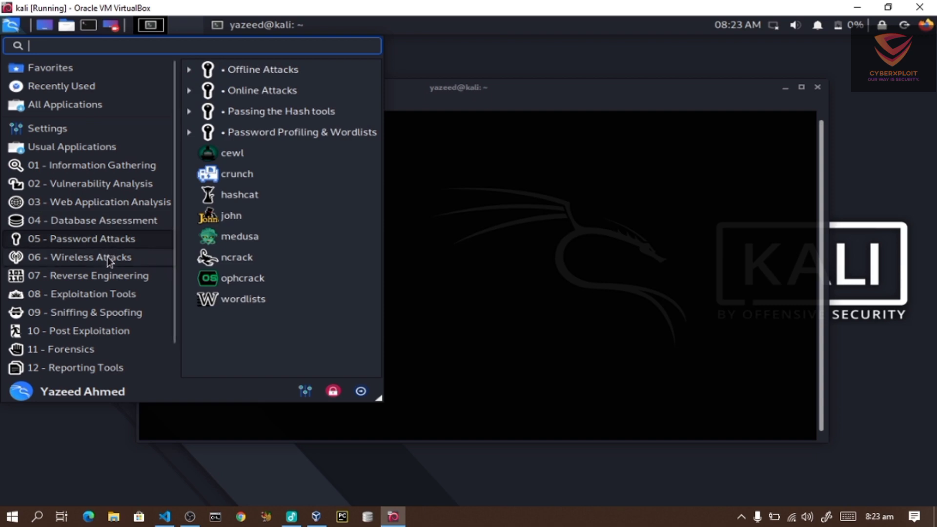
{"action": "mouse_move", "coordinate": [81, 257]}
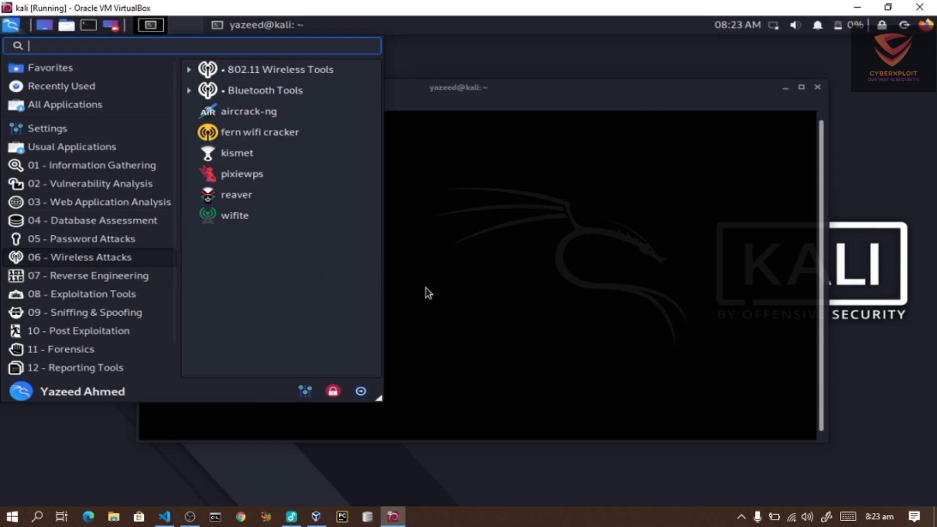
{"action": "left_click", "coordinate": [461, 288]}
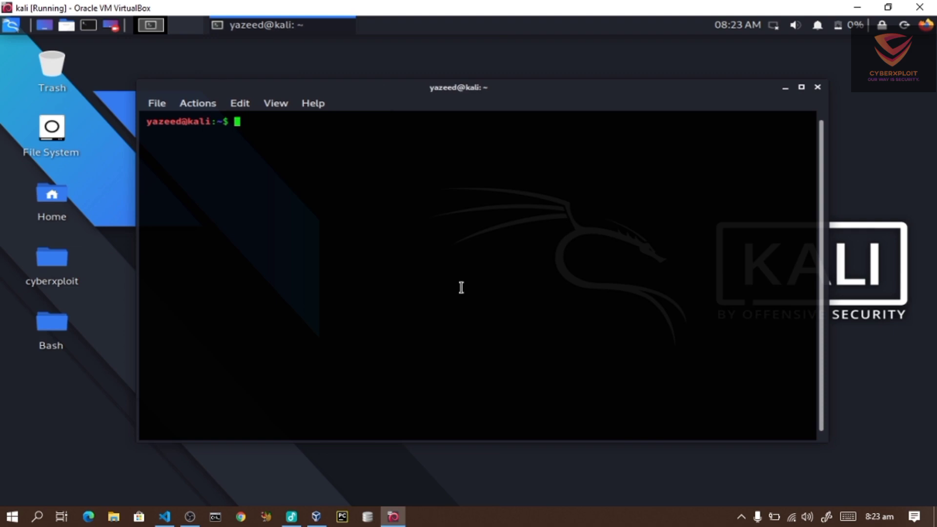
{"action": "left_click", "coordinate": [10, 25]}
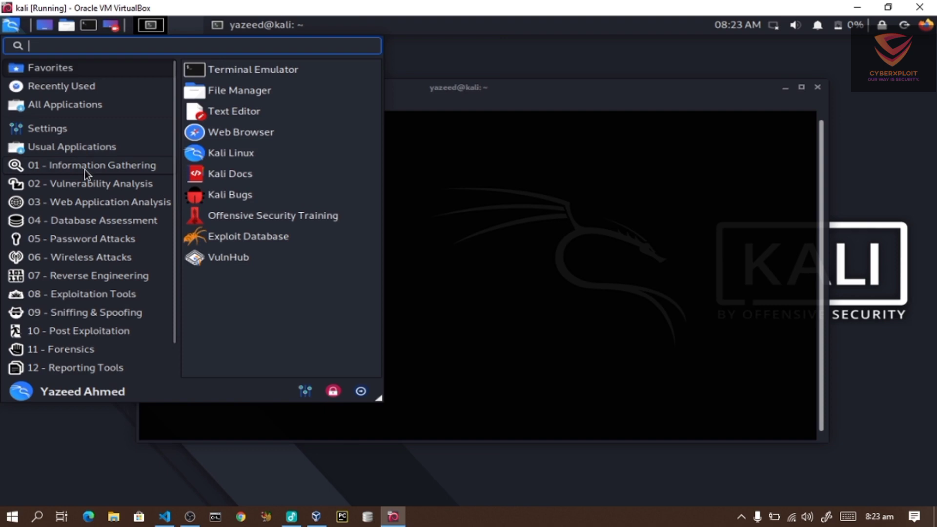
{"action": "scroll", "coordinate": [274, 356], "scroll_direction": "down", "scroll_amount": 2}
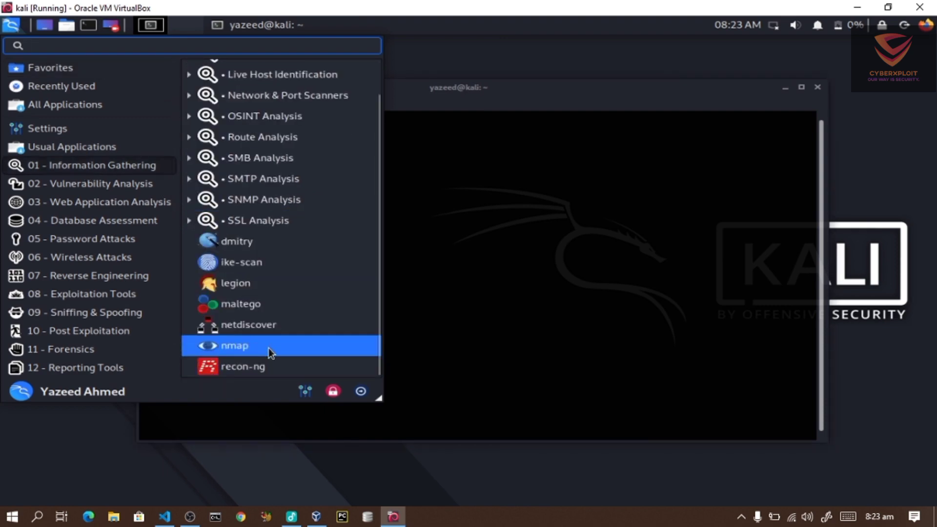
{"action": "left_click", "coordinate": [522, 227]}
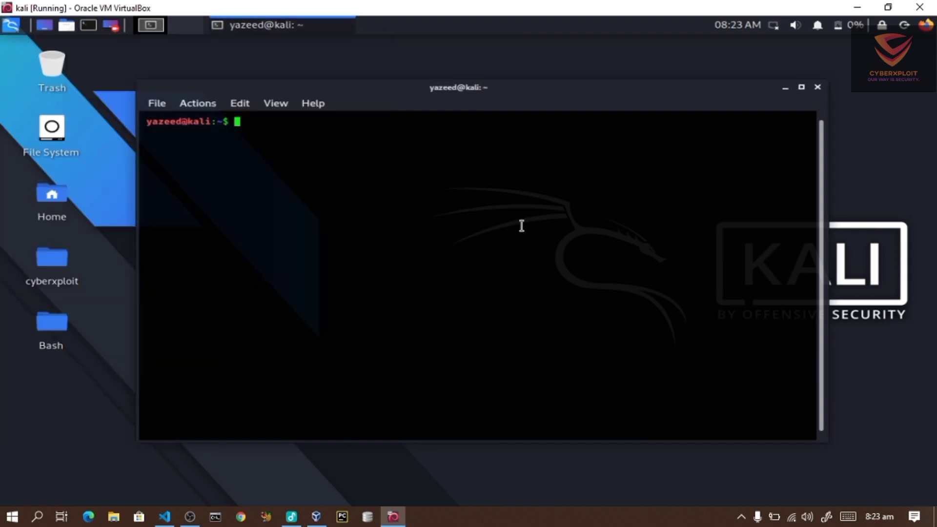
Enlarge the terminal text, then run bare nmap to print its help summary
{"action": "key", "text": "ctrl+shift+plus"}
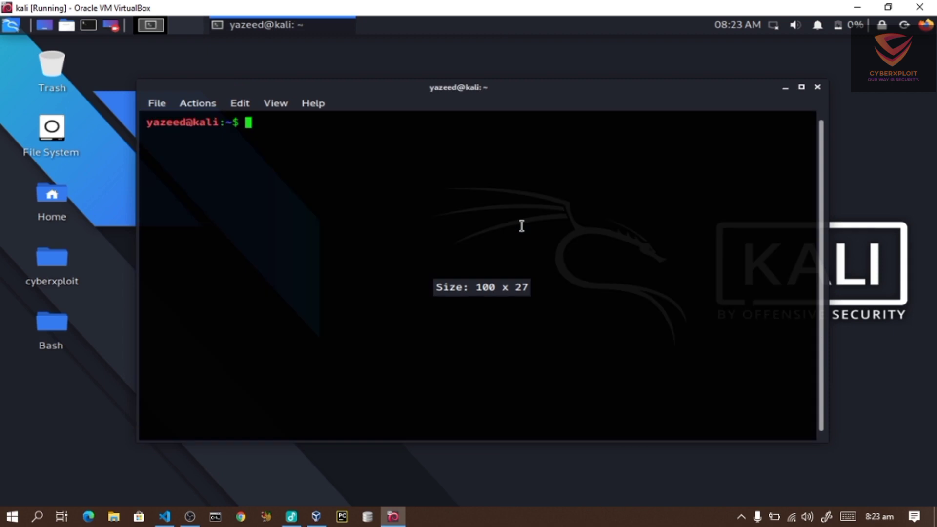
{"action": "type", "text": "nmppa"}
{"action": "key", "text": "BackSpace"}
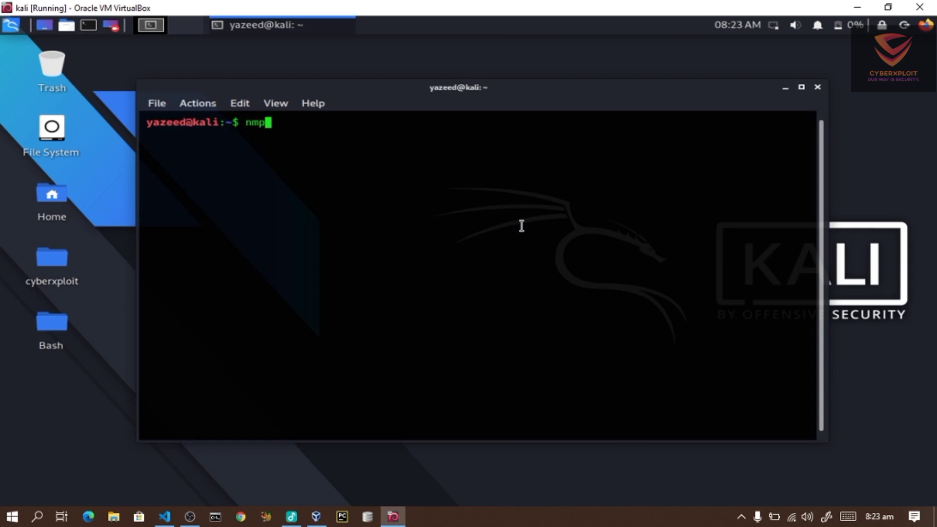
{"action": "key", "text": "BackSpace"}
{"action": "type", "text": "ap"}
{"action": "key", "text": "Return"}
{"action": "scroll", "coordinate": [460, 182], "scroll_direction": "up", "scroll_amount": 2}
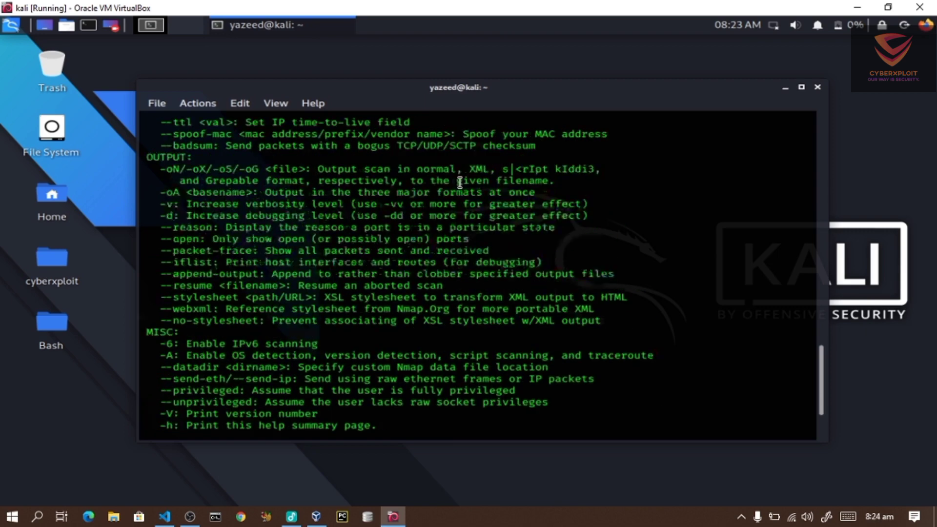
{"action": "scroll", "coordinate": [460, 182], "scroll_direction": "up", "scroll_amount": 3}
{"action": "scroll", "coordinate": [460, 182], "scroll_direction": "up", "scroll_amount": 3}
{"action": "scroll", "coordinate": [460, 181], "scroll_direction": "up", "scroll_amount": 3}
{"action": "scroll", "coordinate": [460, 181], "scroll_direction": "up", "scroll_amount": 3}
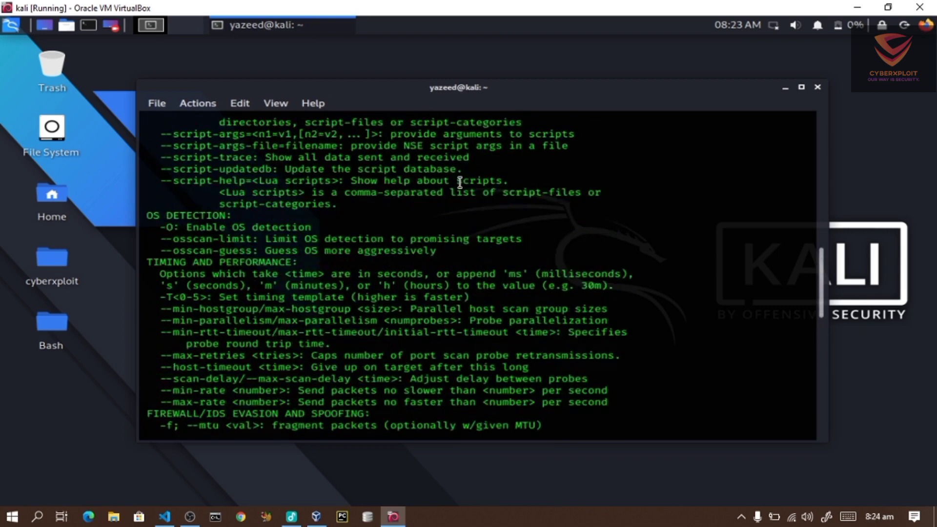
{"action": "scroll", "coordinate": [460, 182], "scroll_direction": "up", "scroll_amount": 3}
{"action": "scroll", "coordinate": [460, 182], "scroll_direction": "up", "scroll_amount": 3}
{"action": "scroll", "coordinate": [461, 182], "scroll_direction": "up", "scroll_amount": 3}
{"action": "scroll", "coordinate": [460, 181], "scroll_direction": "up", "scroll_amount": 3}
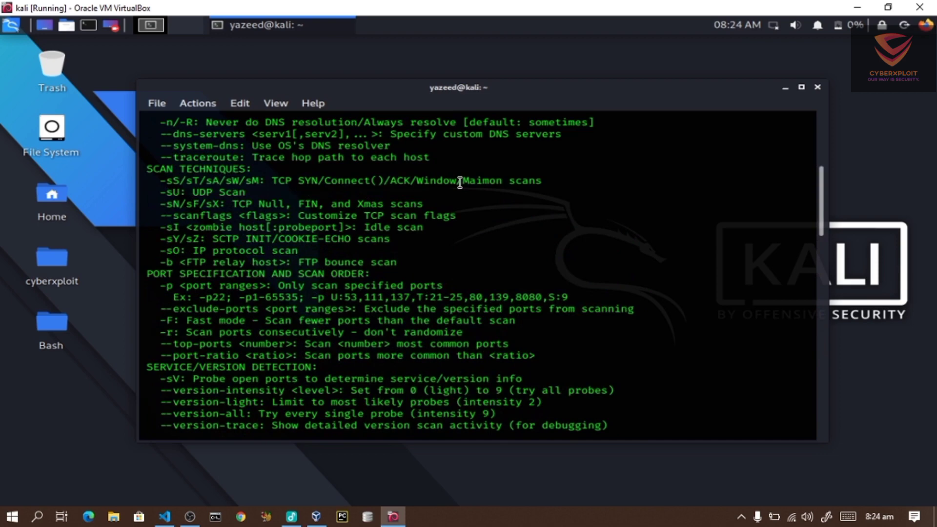
{"action": "scroll", "coordinate": [460, 182], "scroll_direction": "up", "scroll_amount": 3}
{"action": "scroll", "coordinate": [461, 181], "scroll_direction": "up", "scroll_amount": 3}
{"action": "scroll", "coordinate": [460, 182], "scroll_direction": "up", "scroll_amount": 3}
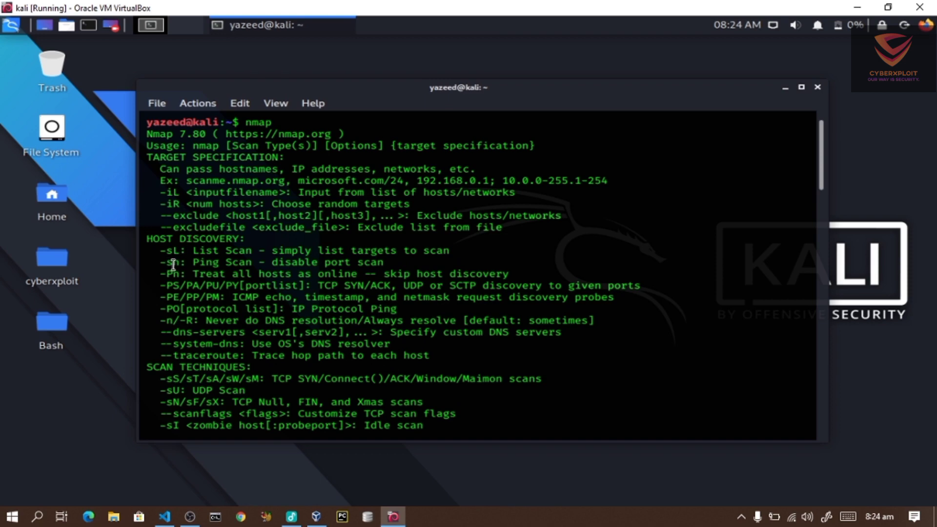
{"action": "scroll", "coordinate": [177, 264], "scroll_direction": "down", "scroll_amount": 7}
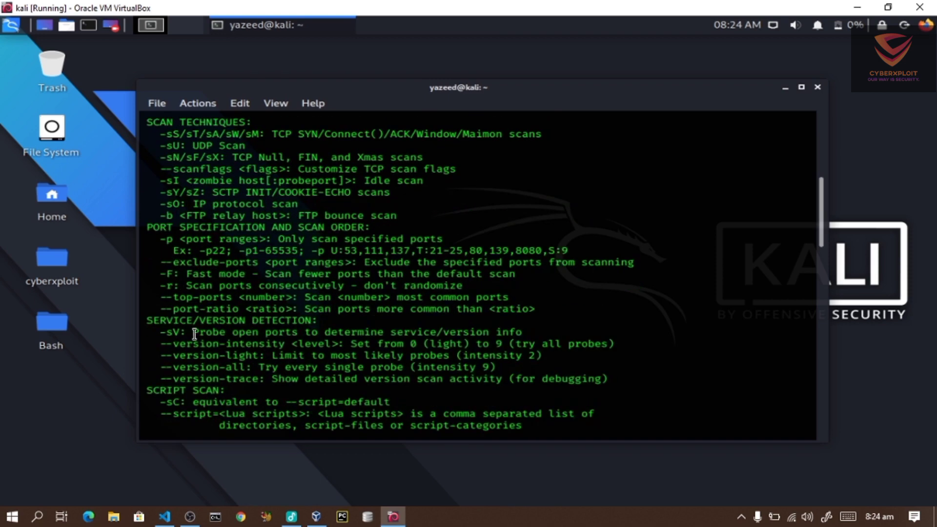
{"action": "scroll", "coordinate": [251, 355], "scroll_direction": "down", "scroll_amount": 7}
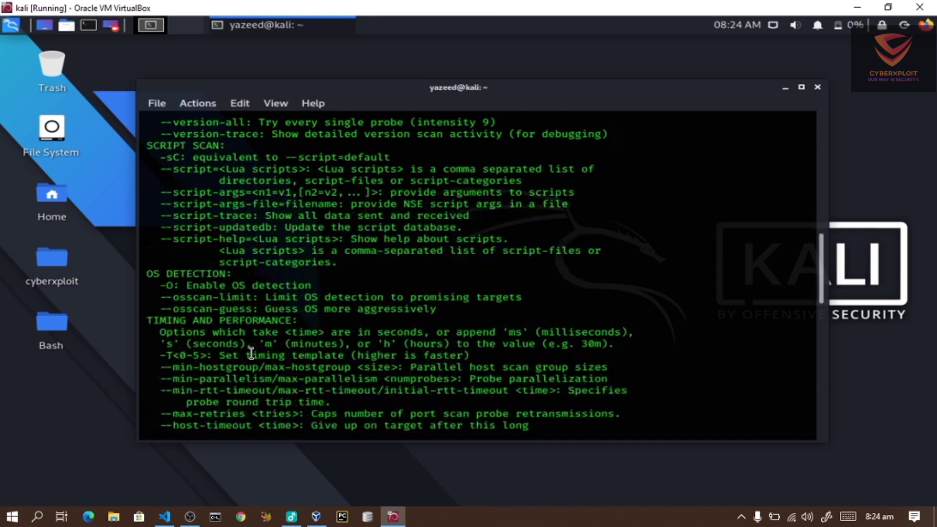
{"action": "type", "text": "nmap"}
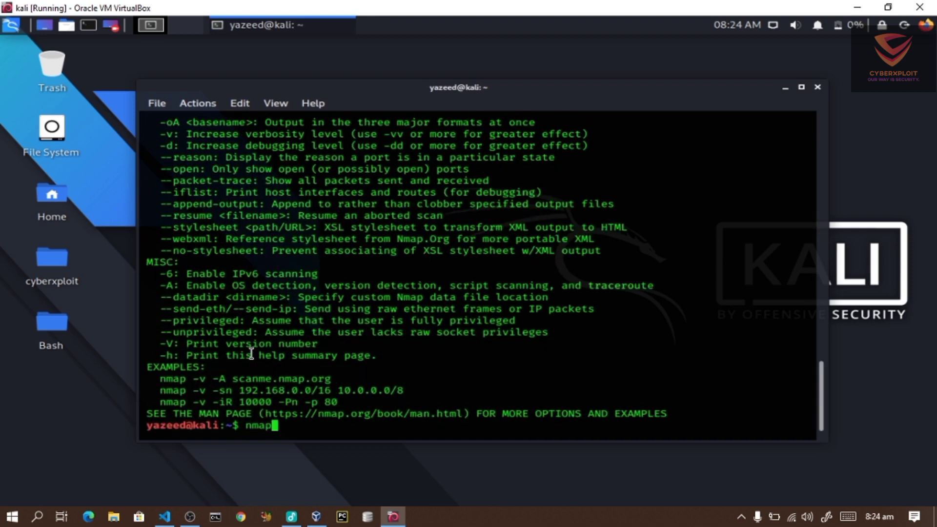
{"action": "type", "text": " --ve"}
{"action": "type", "text": "rsion"}
Run nmap --version and highlight 7.80, x86_64-pc-linux-gnu and the Lua/OpenSSL versions
{"action": "key", "text": "Return"}
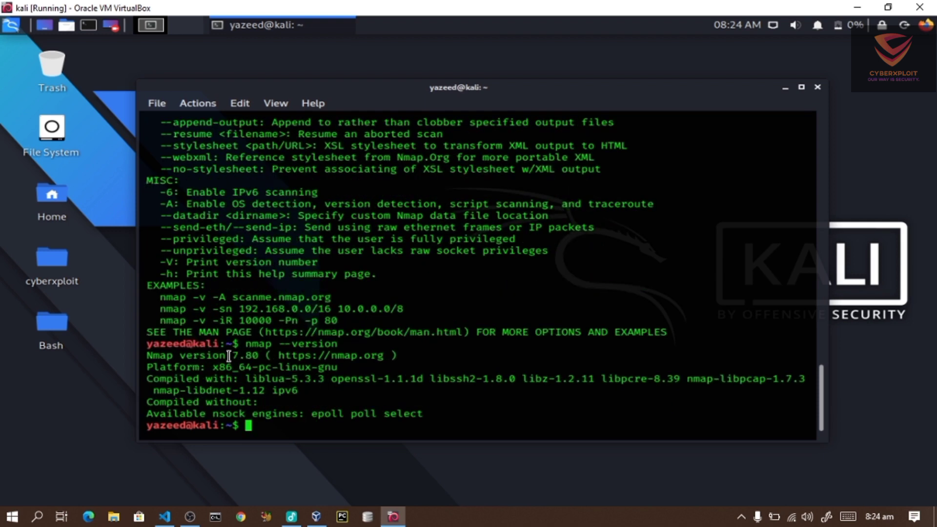
{"action": "left_click_drag", "start_coordinate": [229, 356], "coordinate": [266, 357]}
{"action": "left_click_drag", "start_coordinate": [212, 367], "coordinate": [333, 372]}
{"action": "left_click_drag", "start_coordinate": [258, 379], "coordinate": [470, 379]}
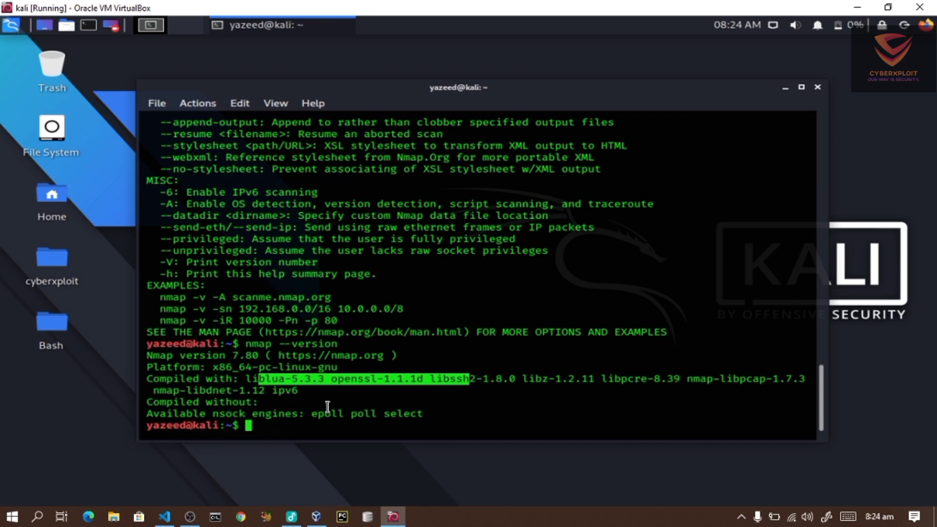
{"action": "type", "text": "clear"}
Clear the screen and rerun nmap from command history to reprint its help
{"action": "key", "text": "Return"}
{"action": "key", "text": "Up"}
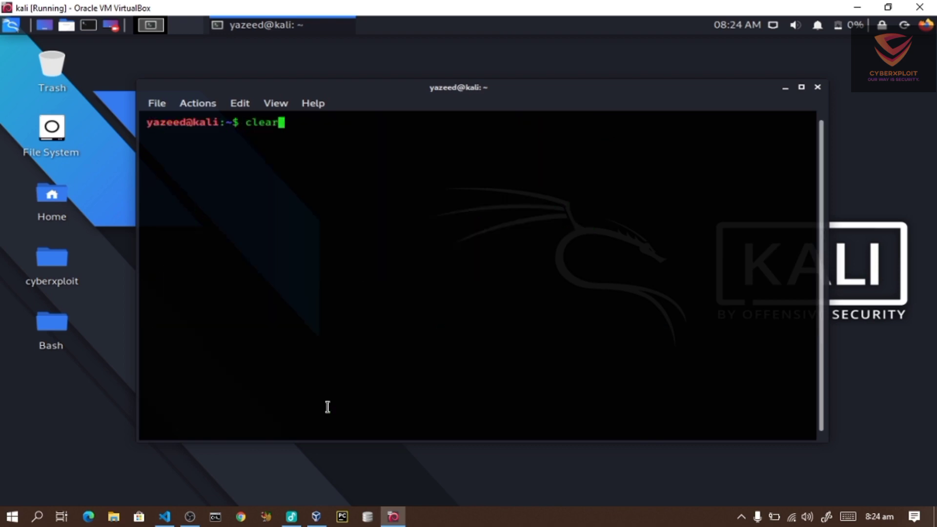
{"action": "key", "text": "Up"}
{"action": "key", "text": "Up"}
{"action": "key", "text": "Return"}
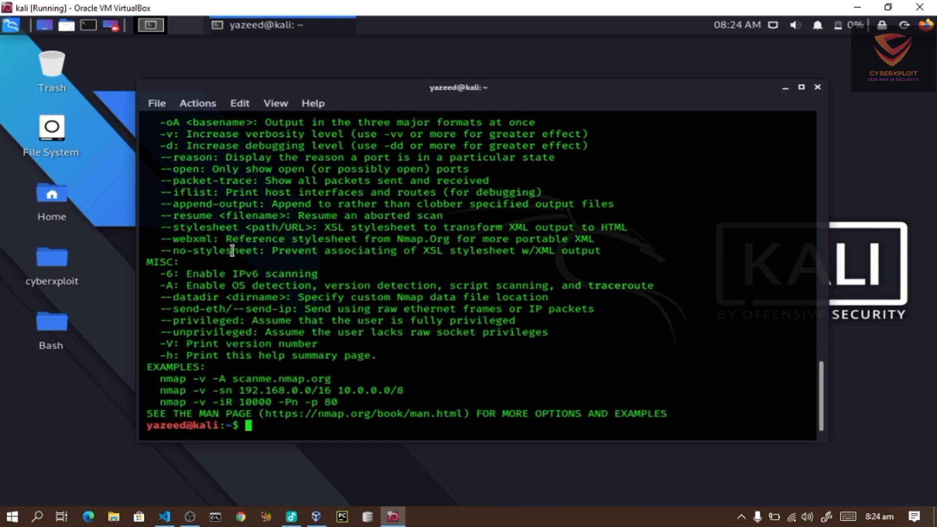
{"action": "scroll", "coordinate": [234, 251], "scroll_direction": "up", "scroll_amount": 5}
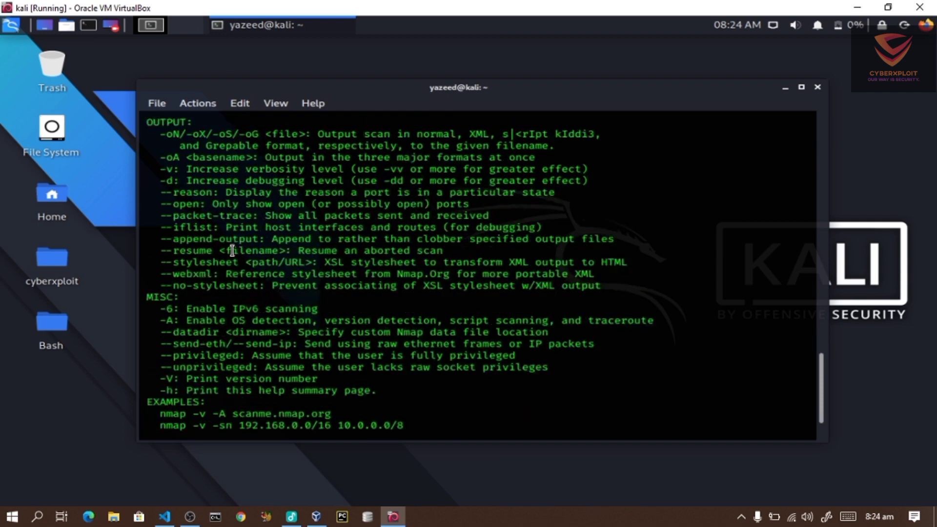
{"action": "scroll", "coordinate": [233, 251], "scroll_direction": "up", "scroll_amount": 5}
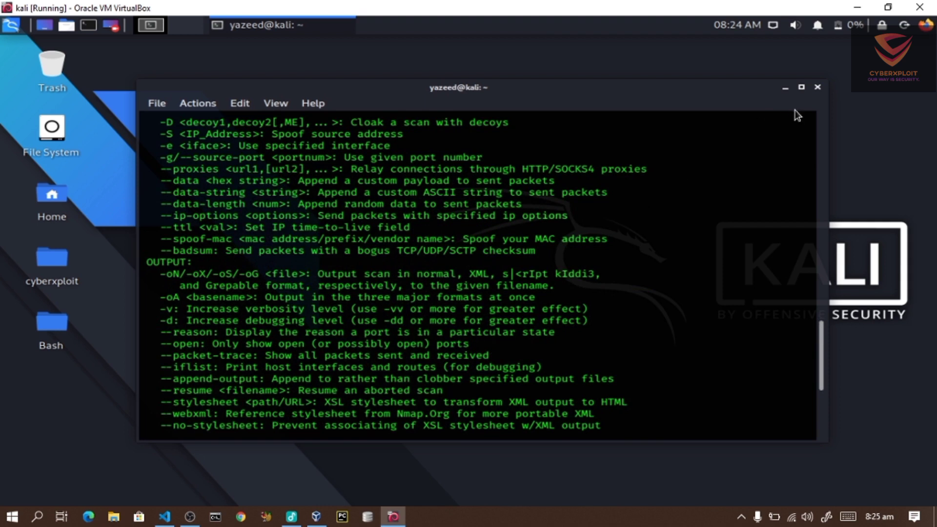
{"action": "left_click", "coordinate": [801, 89]}
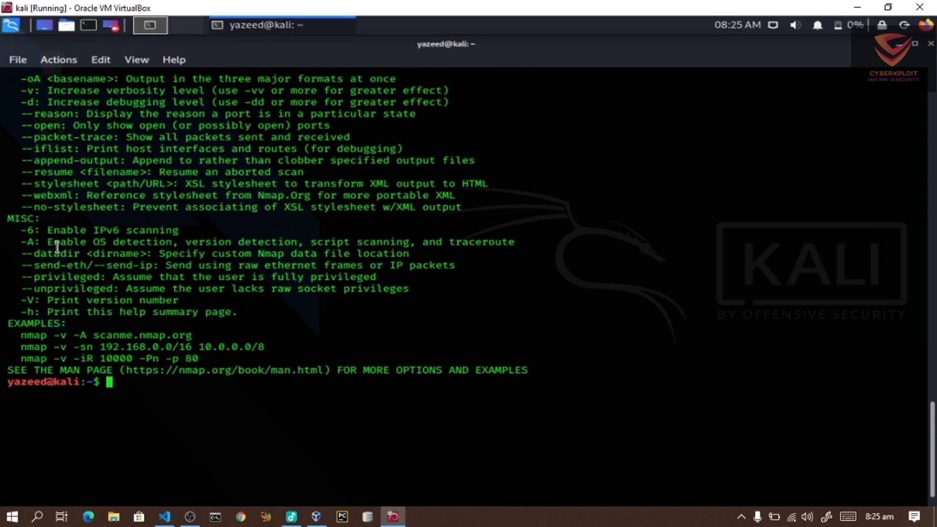
{"action": "left_click_drag", "start_coordinate": [58, 241], "coordinate": [170, 245]}
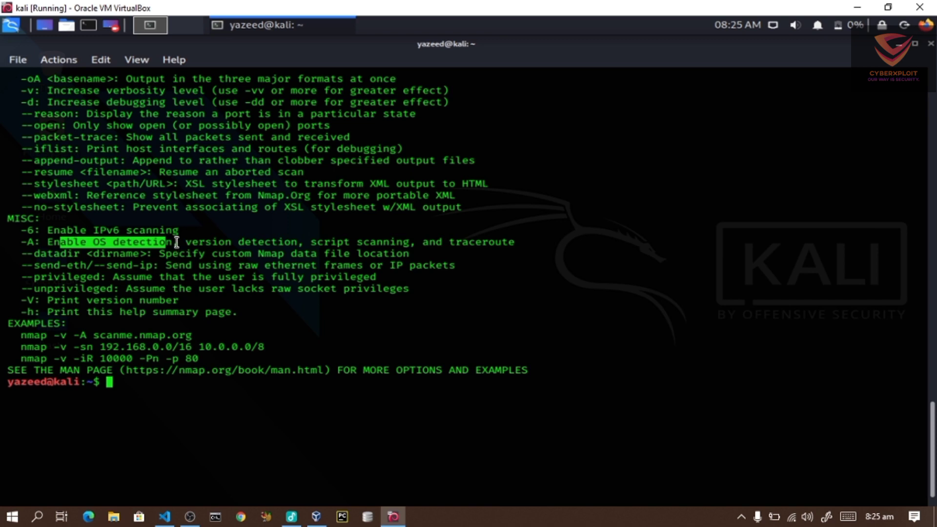
{"action": "left_click", "coordinate": [177, 243]}
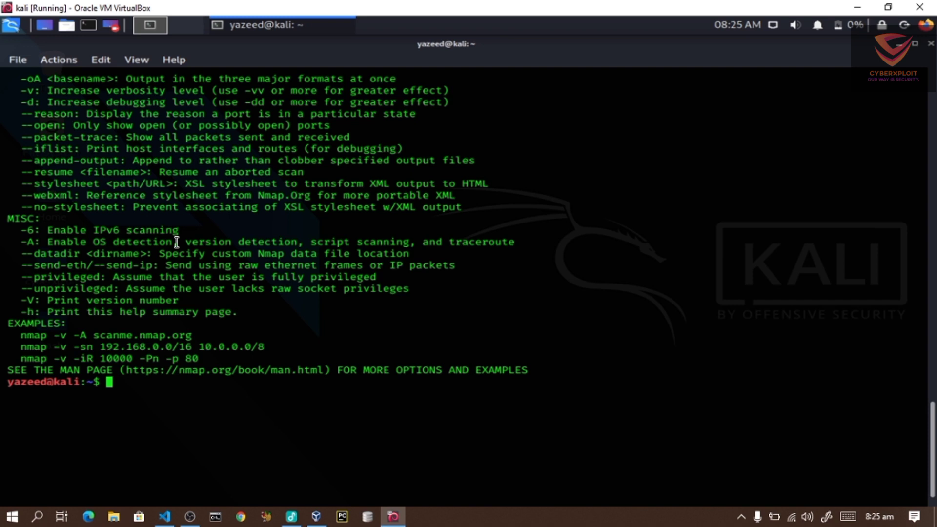
{"action": "left_click_drag", "start_coordinate": [176, 242], "coordinate": [47, 242]}
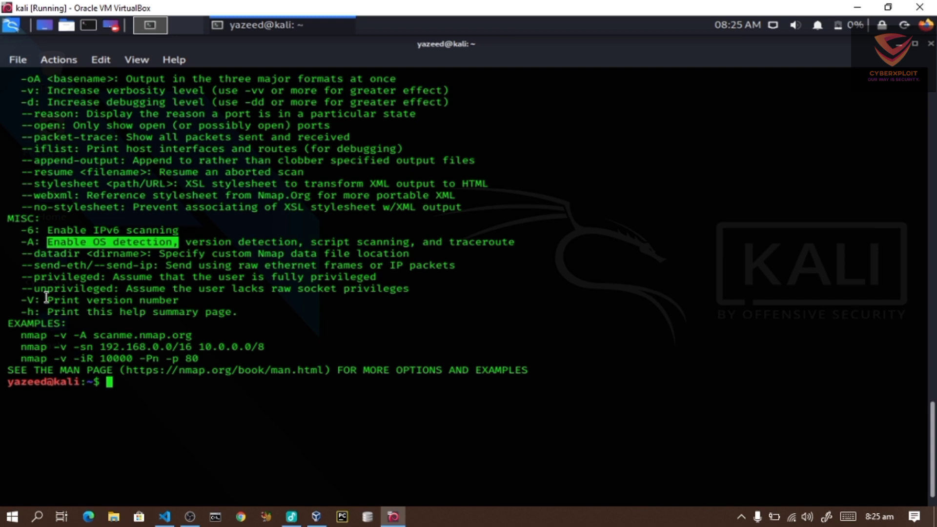
{"action": "left_click_drag", "start_coordinate": [46, 300], "coordinate": [188, 301]}
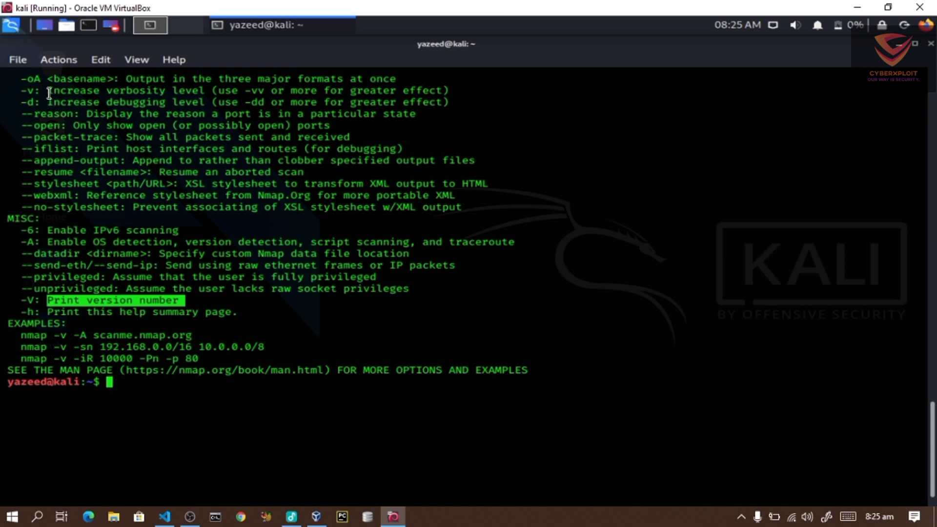
{"action": "left_click_drag", "start_coordinate": [49, 91], "coordinate": [343, 89]}
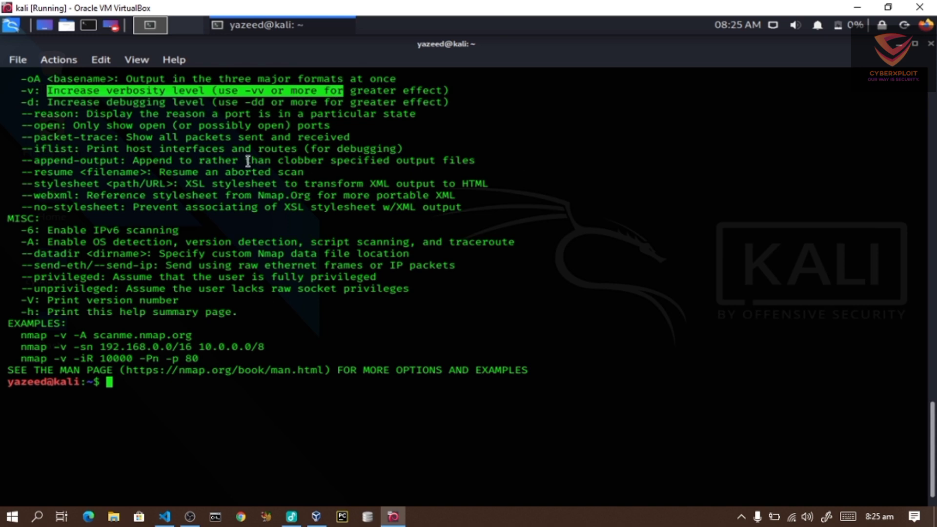
{"action": "left_click_drag", "start_coordinate": [21, 126], "coordinate": [78, 125]}
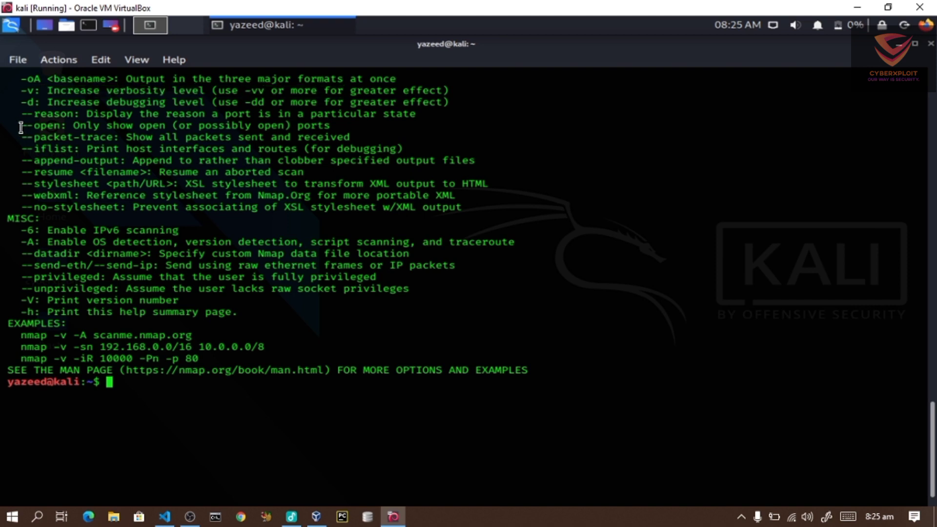
{"action": "left_click", "coordinate": [80, 126]}
{"action": "scroll", "coordinate": [338, 126], "scroll_direction": "up", "scroll_amount": 5}
{"action": "scroll", "coordinate": [338, 125], "scroll_direction": "up", "scroll_amount": 2}
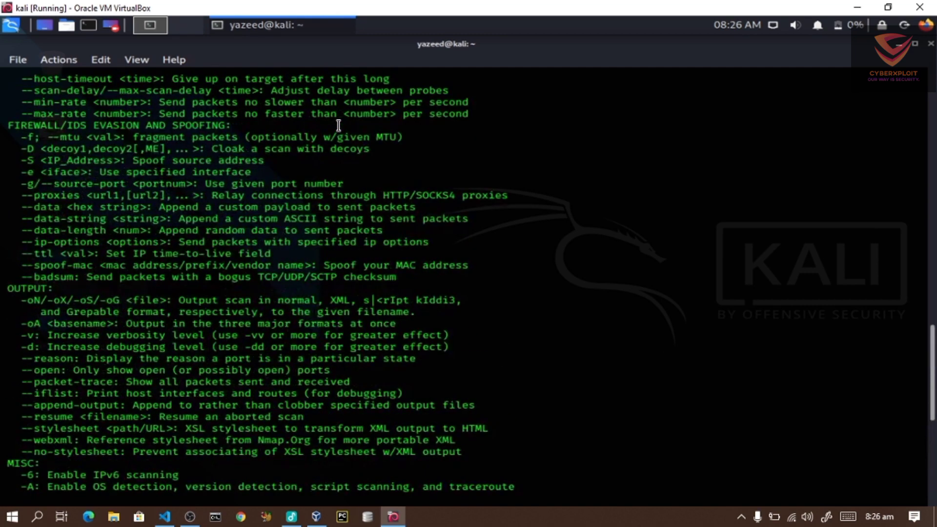
{"action": "scroll", "coordinate": [338, 125], "scroll_direction": "up", "scroll_amount": 3}
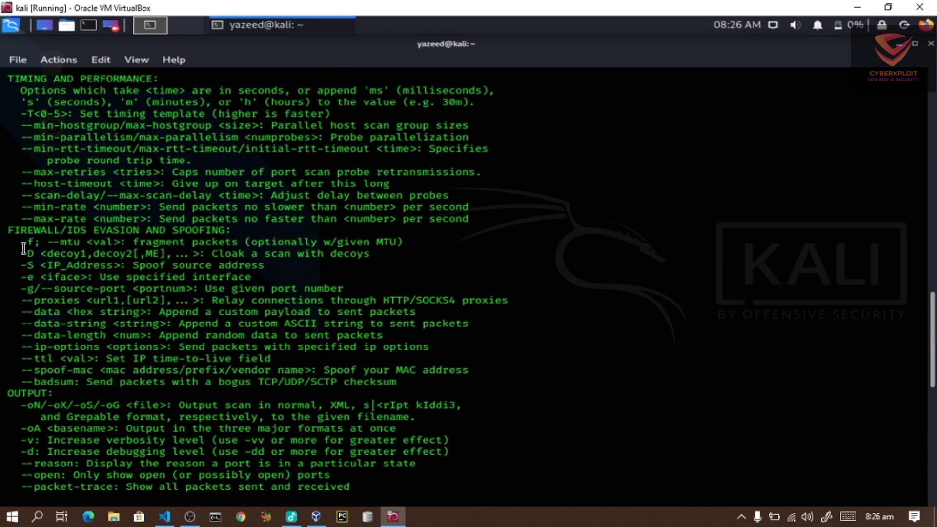
{"action": "left_click_drag", "start_coordinate": [22, 243], "coordinate": [256, 266]}
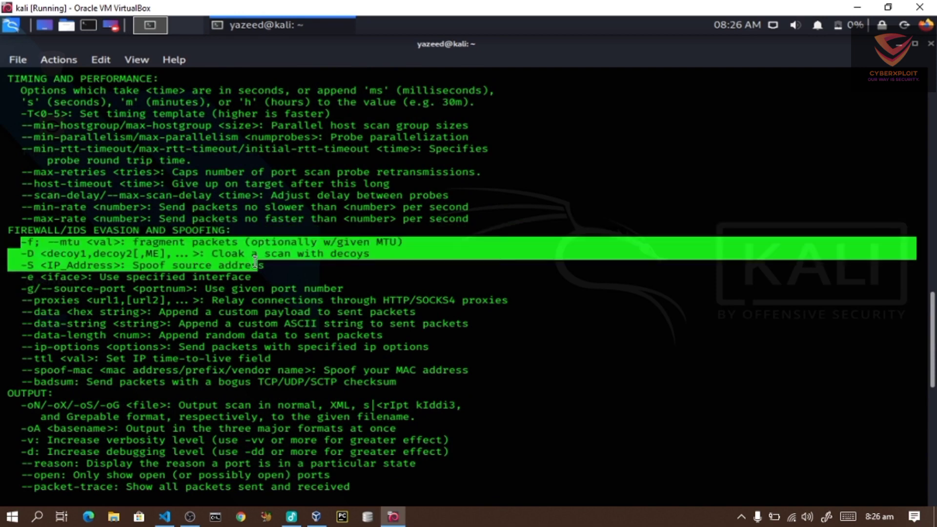
{"action": "scroll", "coordinate": [256, 265], "scroll_direction": "up", "scroll_amount": 3}
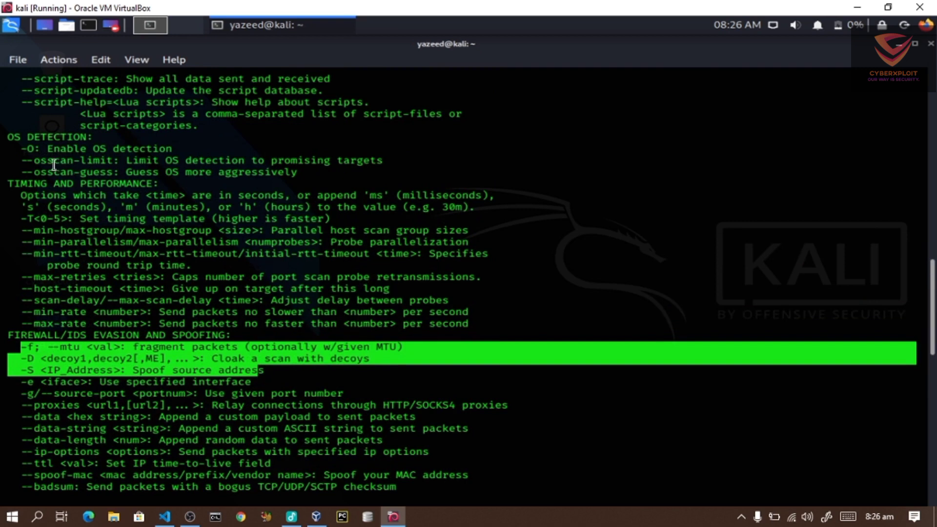
{"action": "mouse_move", "coordinate": [48, 149]}
{"action": "left_mouse_down"}
{"action": "mouse_move", "coordinate": [191, 160]}
{"action": "mouse_move", "coordinate": [183, 149]}
{"action": "left_mouse_up"}
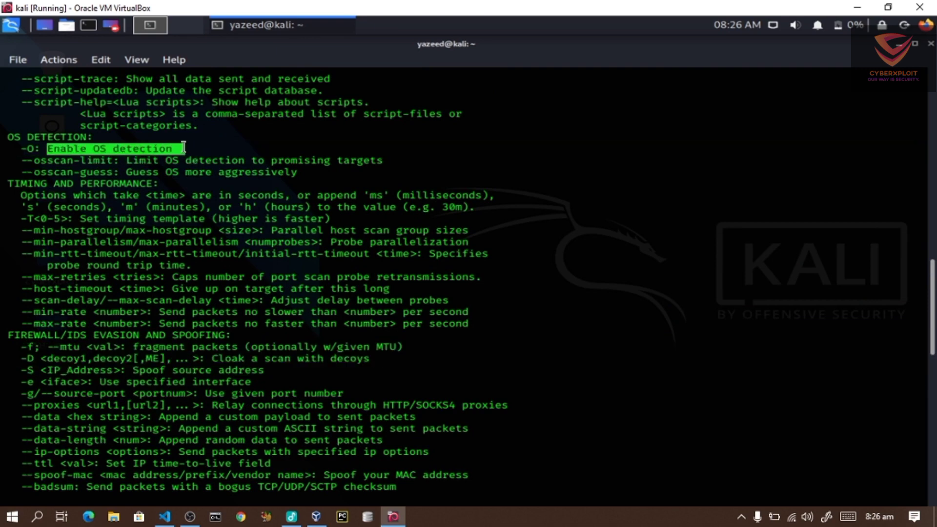
{"action": "scroll", "coordinate": [184, 149], "scroll_direction": "up", "scroll_amount": 2}
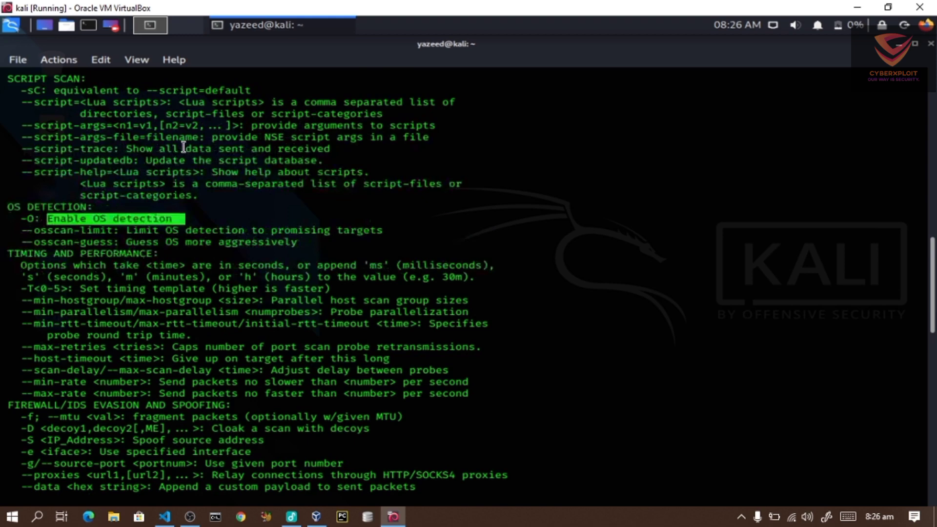
{"action": "scroll", "coordinate": [183, 149], "scroll_direction": "up", "scroll_amount": 2}
{"action": "scroll", "coordinate": [183, 148], "scroll_direction": "up", "scroll_amount": 2}
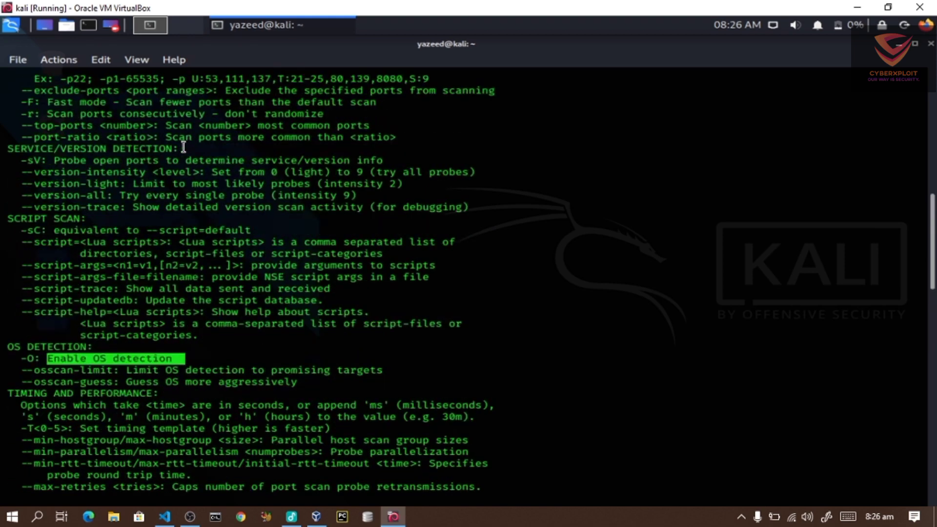
{"action": "scroll", "coordinate": [183, 148], "scroll_direction": "up", "scroll_amount": 2}
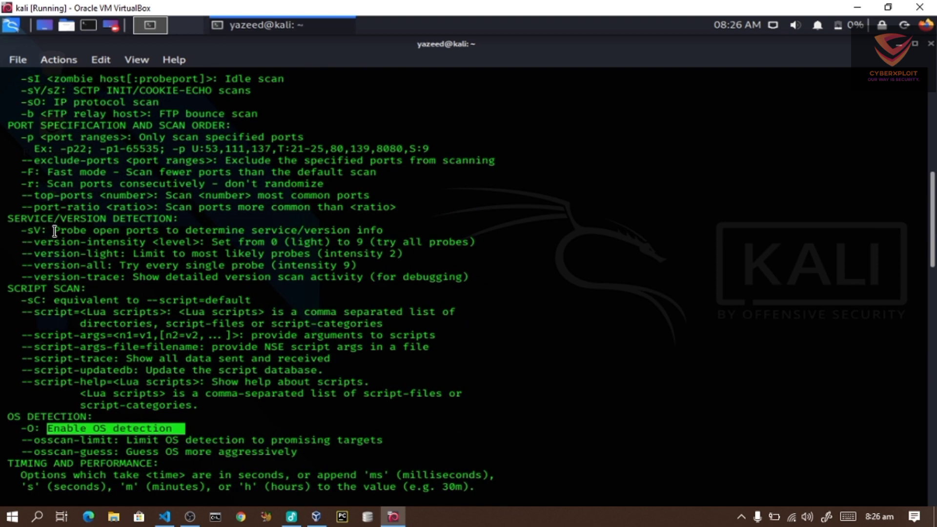
{"action": "left_click_drag", "start_coordinate": [56, 230], "coordinate": [352, 230]}
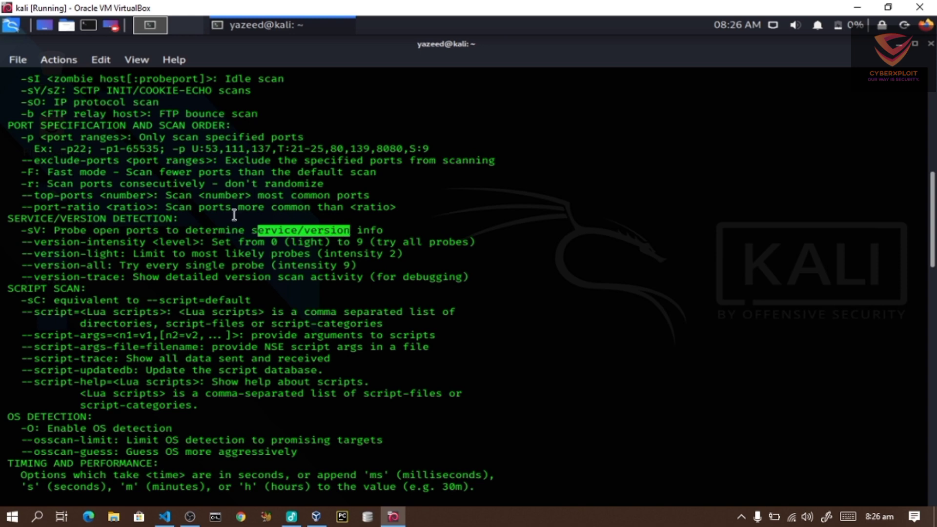
{"action": "scroll", "coordinate": [235, 214], "scroll_direction": "up", "scroll_amount": 1}
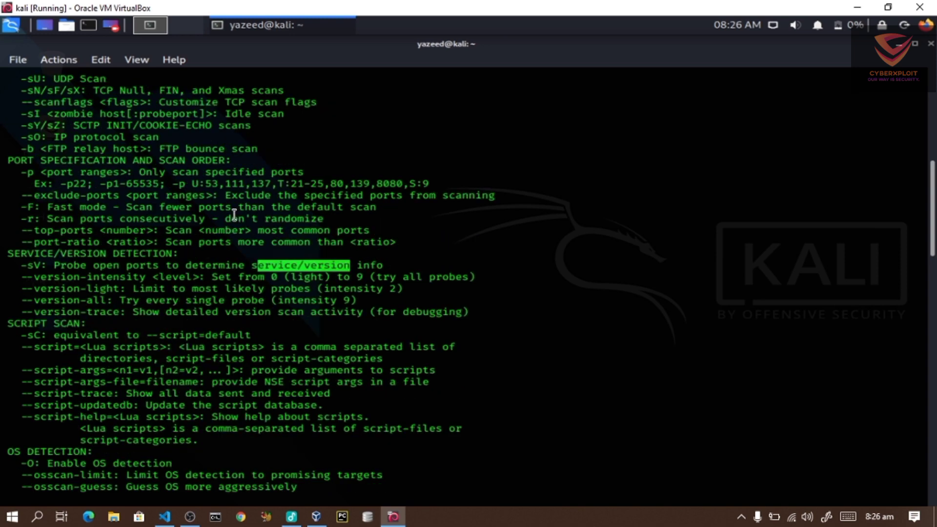
{"action": "scroll", "coordinate": [126, 163], "scroll_direction": "up", "scroll_amount": 8}
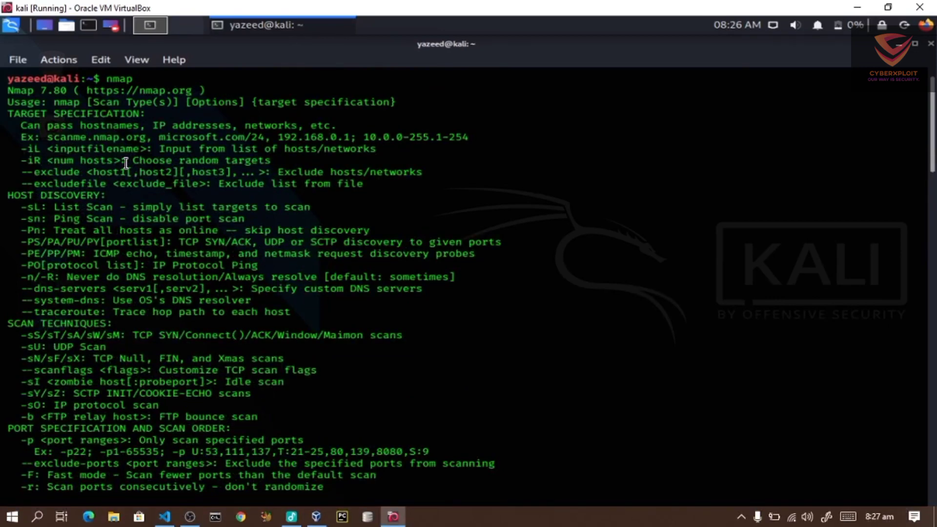
{"action": "type", "text": "clear"}
Clear, rerun nmap, try the '-A scanme.nmap.org' example at the prompt, then clear again
{"action": "key", "text": "Return"}
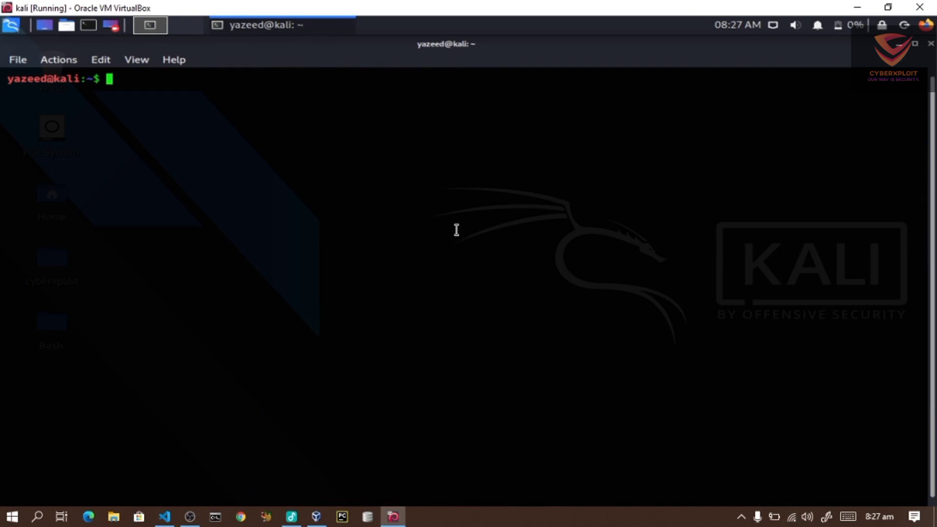
{"action": "type", "text": "nmap"}
{"action": "key", "text": "Return"}
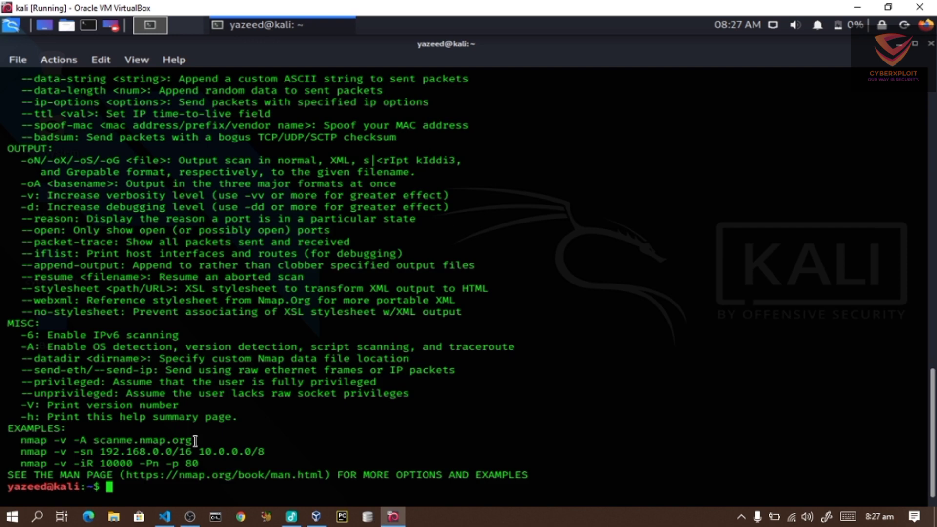
{"action": "left_click_drag", "start_coordinate": [196, 440], "coordinate": [51, 434]}
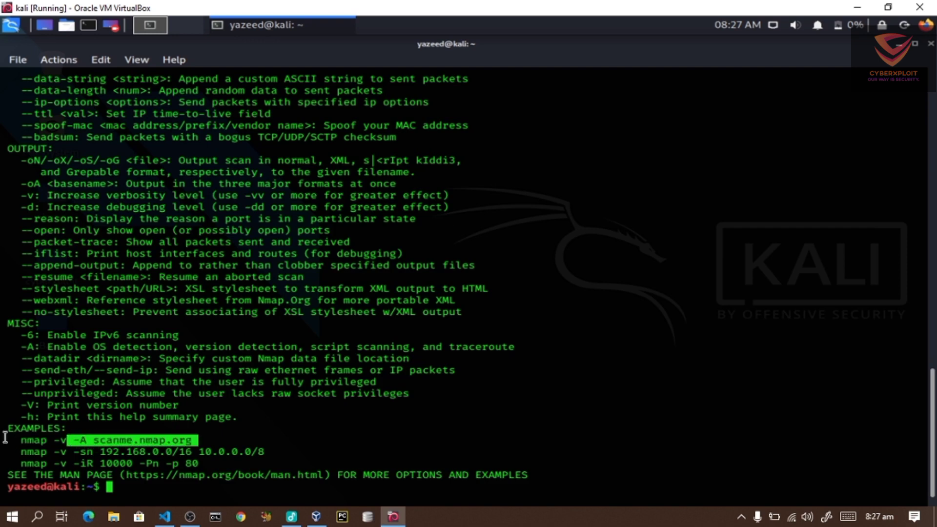
{"action": "left_click", "coordinate": [205, 439]}
{"action": "left_click_drag", "start_coordinate": [229, 439], "coordinate": [228, 438]}
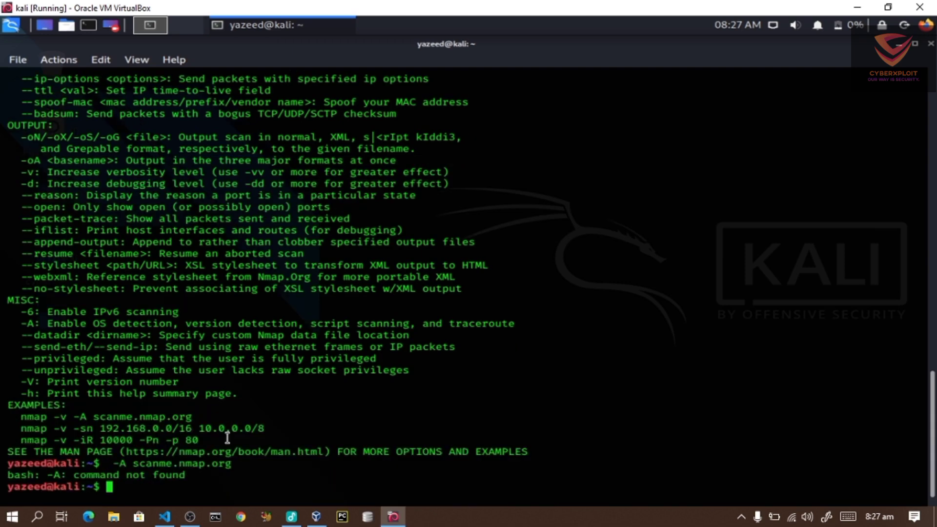
{"action": "type", "text": "clear"}
{"action": "key", "text": "Return"}
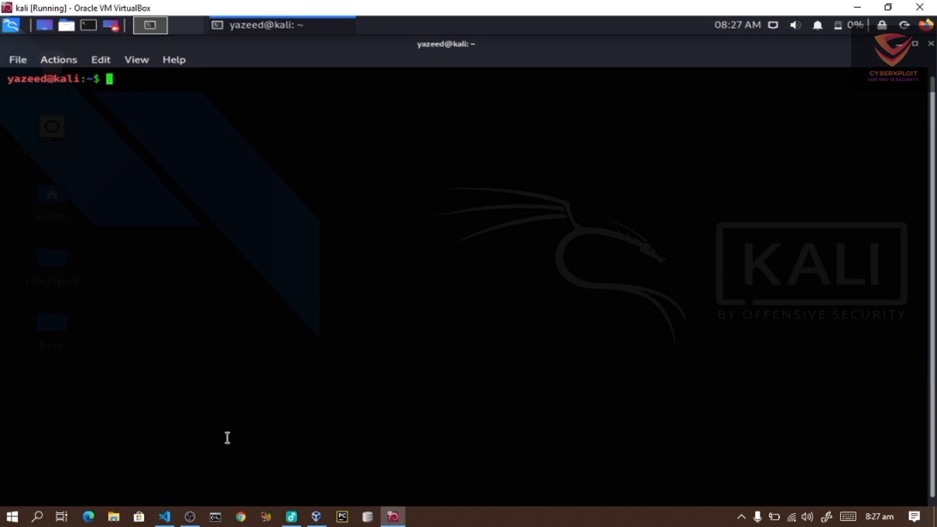
{"action": "type", "text": "nm"}
{"action": "type", "text": "ap "}
{"action": "type", "text": "-v"}
{"action": "type", "text": " -"}
{"action": "type", "text": "A"}
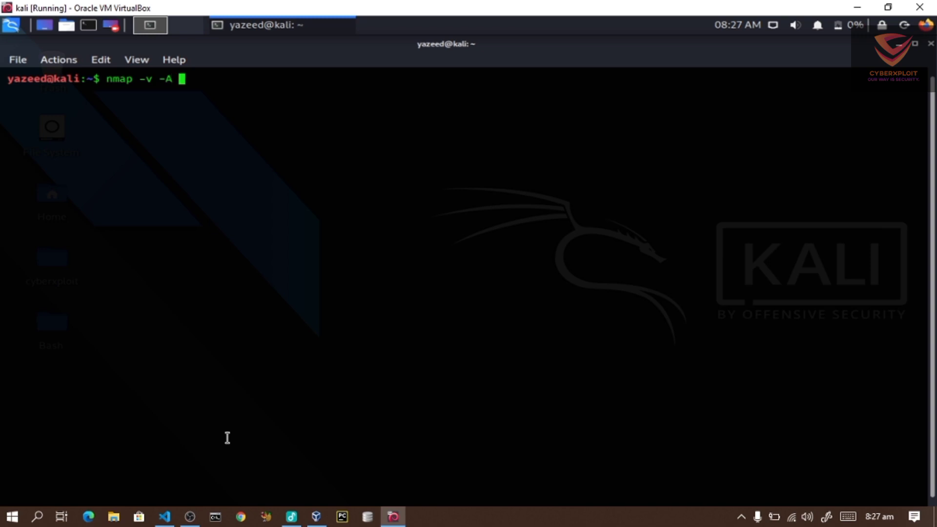
{"action": "type", "text": " scan"}
{"action": "type", "text": "me"}
{"action": "type", "text": ".namp"}
Type 'nmap -v -A scanme.nmap.org', correcting the misspelled host name
{"action": "key", "text": "BackSpace"}
{"action": "key", "text": "BackSpace"}
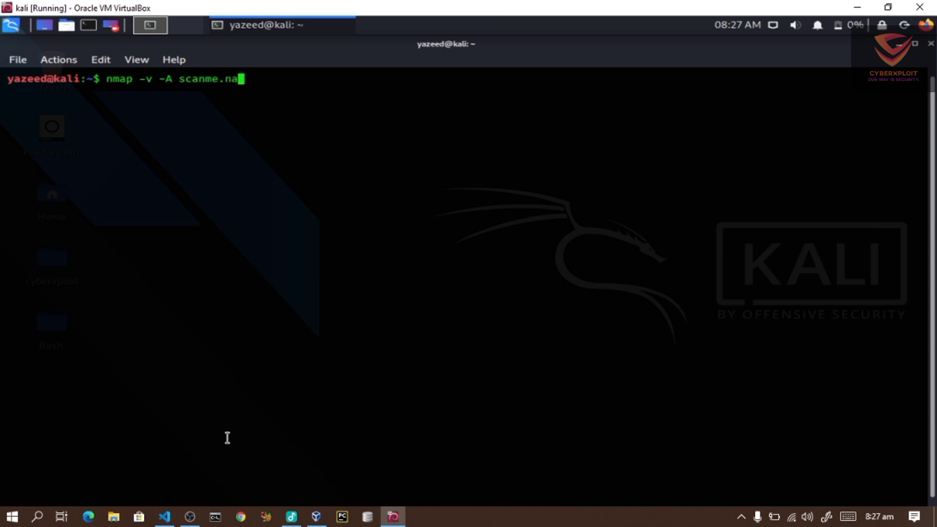
{"action": "key", "text": "BackSpace"}
{"action": "type", "text": "map"}
{"action": "type", "text": ".org"}
Run 'nmap -v -A scanme.nmap.org' and highlight the Nmap start and Initiating NSE lines
{"action": "key", "text": "Return"}
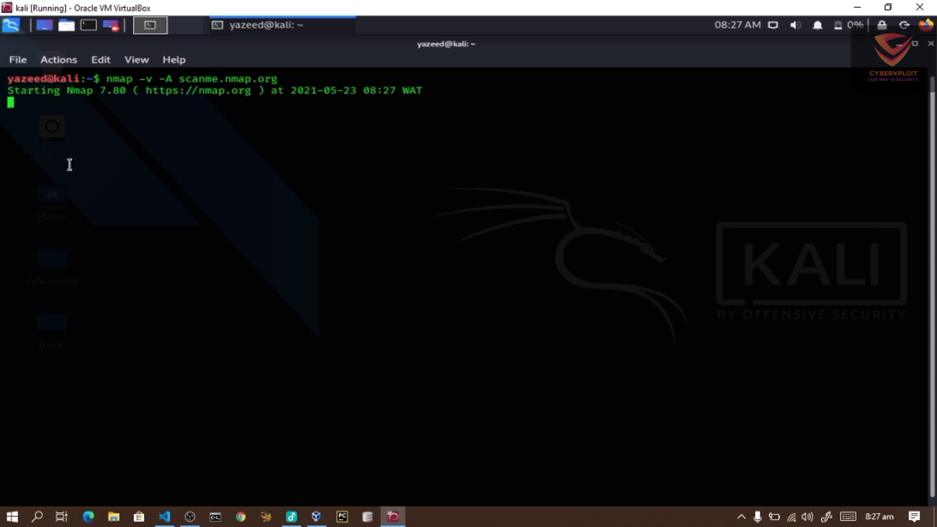
{"action": "mouse_move", "coordinate": [95, 90]}
{"action": "left_mouse_down"}
{"action": "mouse_move", "coordinate": [53, 101]}
{"action": "mouse_move", "coordinate": [73, 92]}
{"action": "left_mouse_up"}
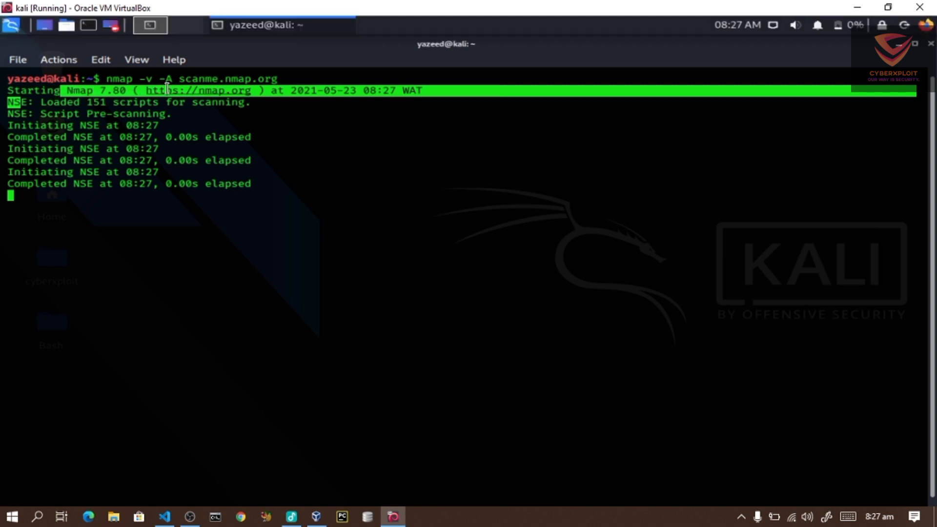
{"action": "left_click_drag", "start_coordinate": [10, 126], "coordinate": [167, 126]}
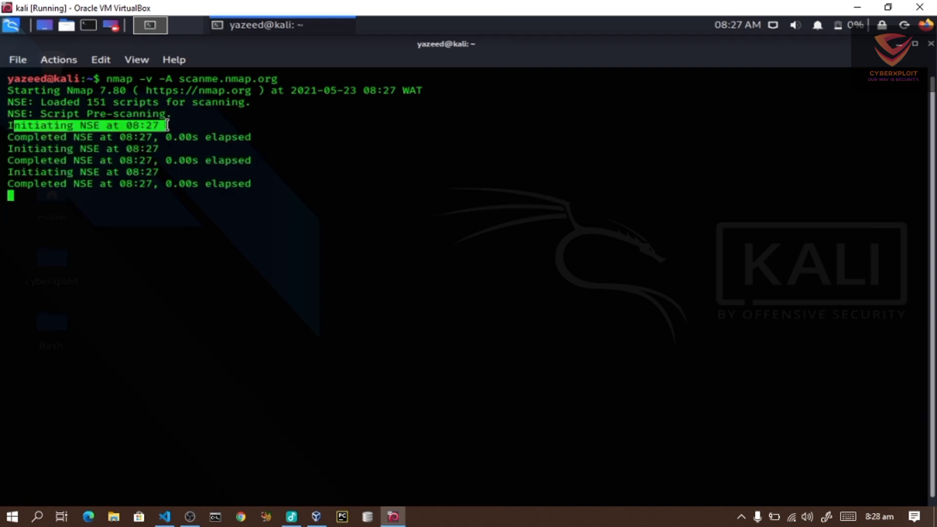
{"action": "left_click_drag", "start_coordinate": [11, 148], "coordinate": [183, 149]}
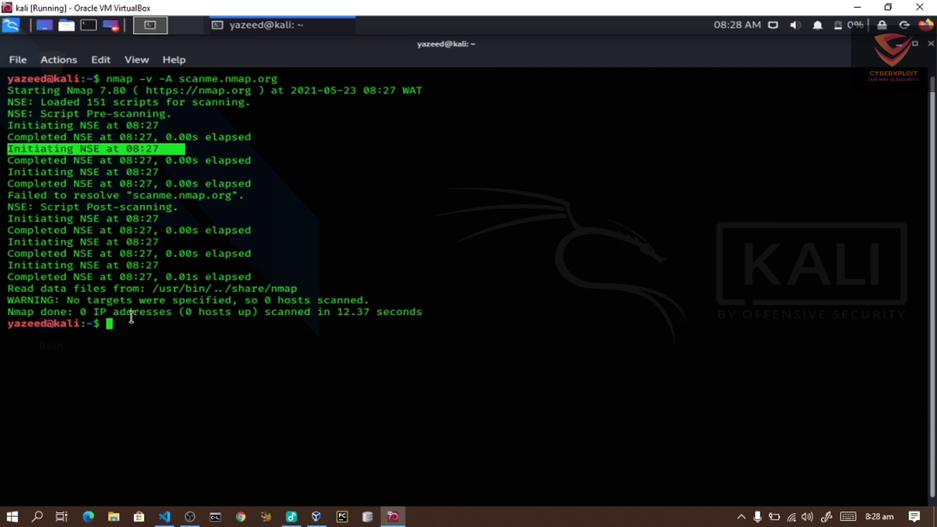
Highlight the no-targets warning and the '0 hosts up' result
{"action": "left_click", "coordinate": [196, 364]}
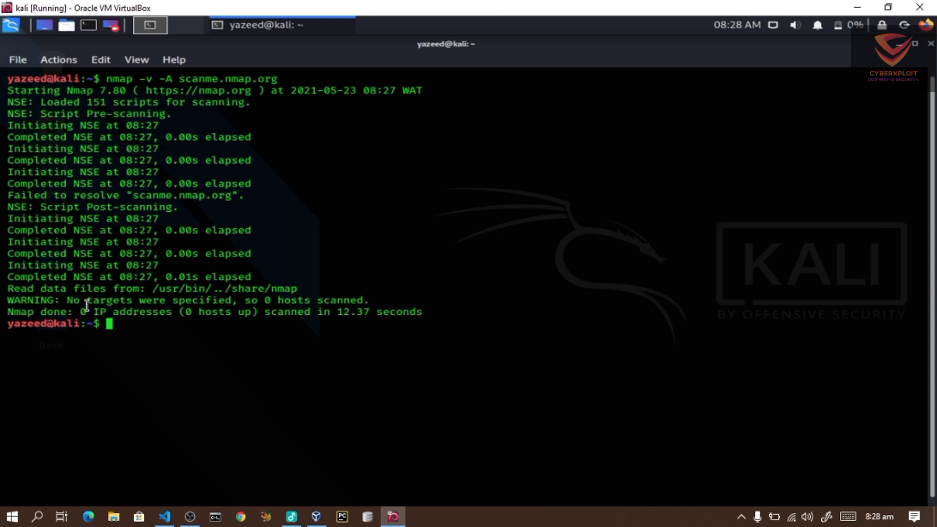
{"action": "left_click_drag", "start_coordinate": [72, 300], "coordinate": [202, 301]}
{"action": "left_click", "coordinate": [190, 340]}
{"action": "left_click_drag", "start_coordinate": [185, 313], "coordinate": [253, 312]}
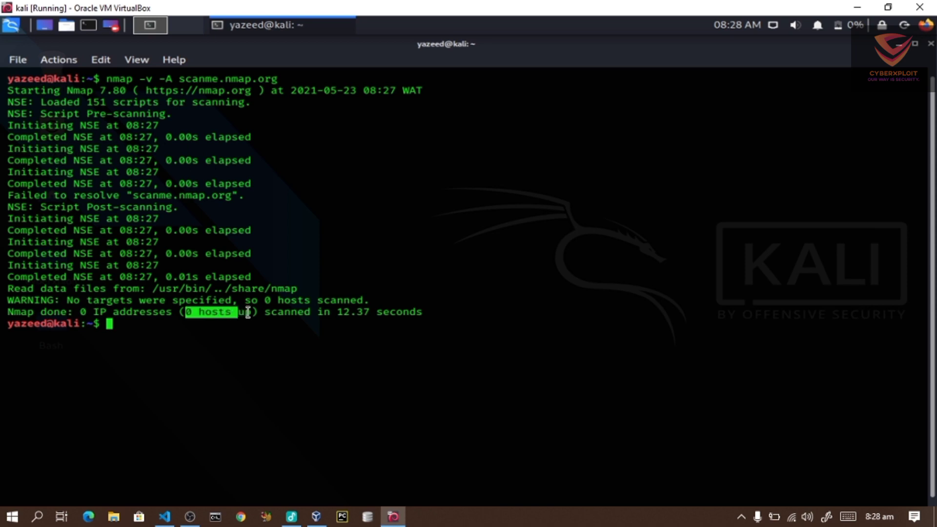
Rerun the recalled scan and highlight the top output line and target scanme.nmap.org
{"action": "key", "text": "Up"}
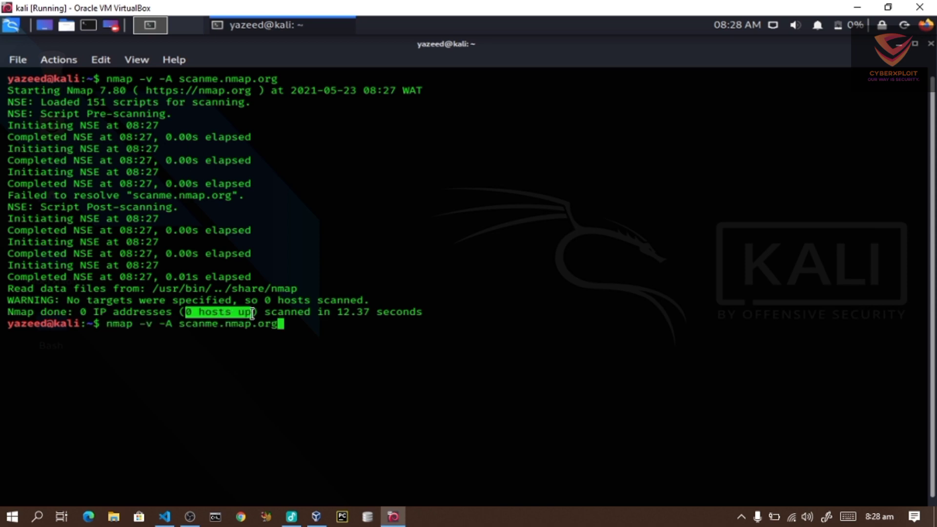
{"action": "key", "text": "Return"}
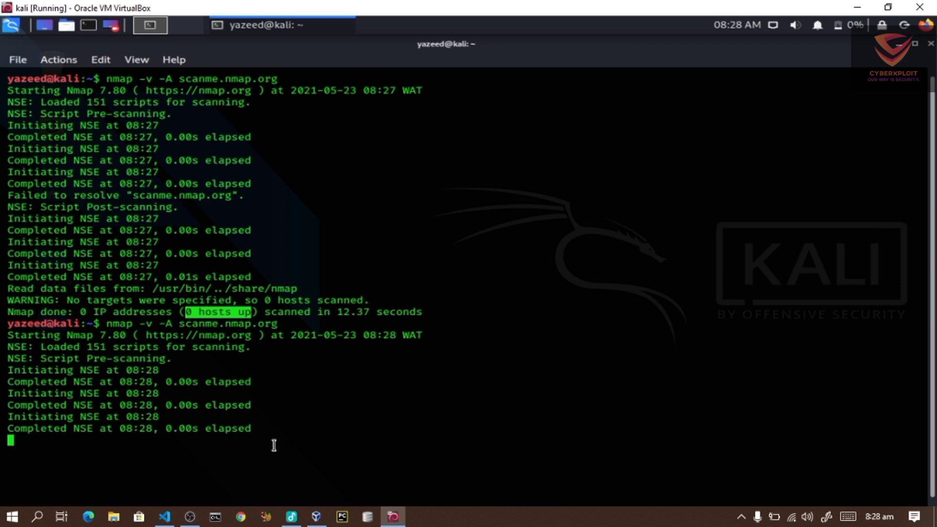
{"action": "left_click", "coordinate": [183, 78]}
{"action": "triple_click", "coordinate": [183, 78]}
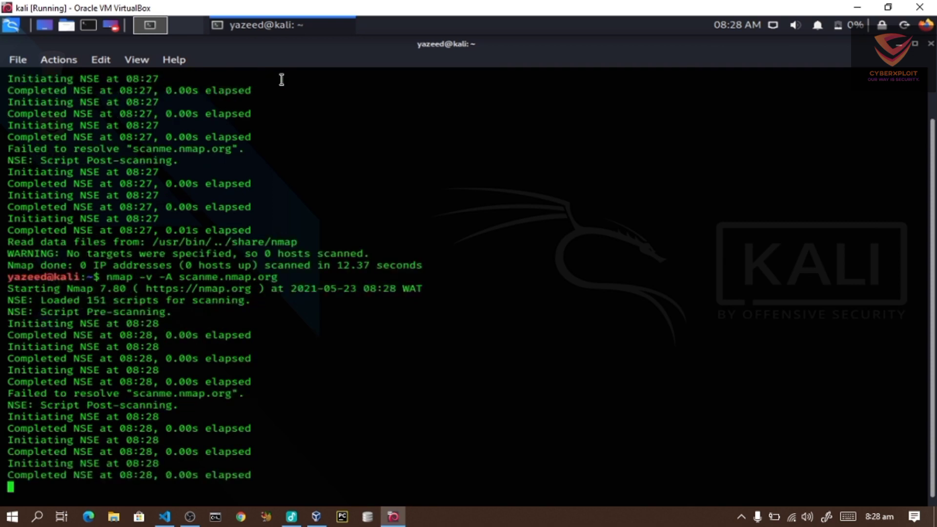
{"action": "left_click_drag", "start_coordinate": [8, 79], "coordinate": [282, 78]}
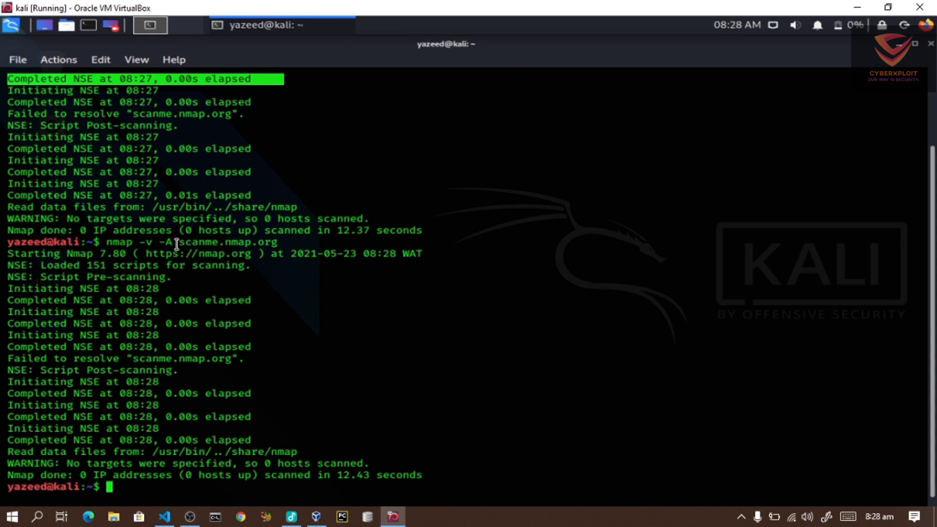
{"action": "left_click_drag", "start_coordinate": [178, 243], "coordinate": [277, 243]}
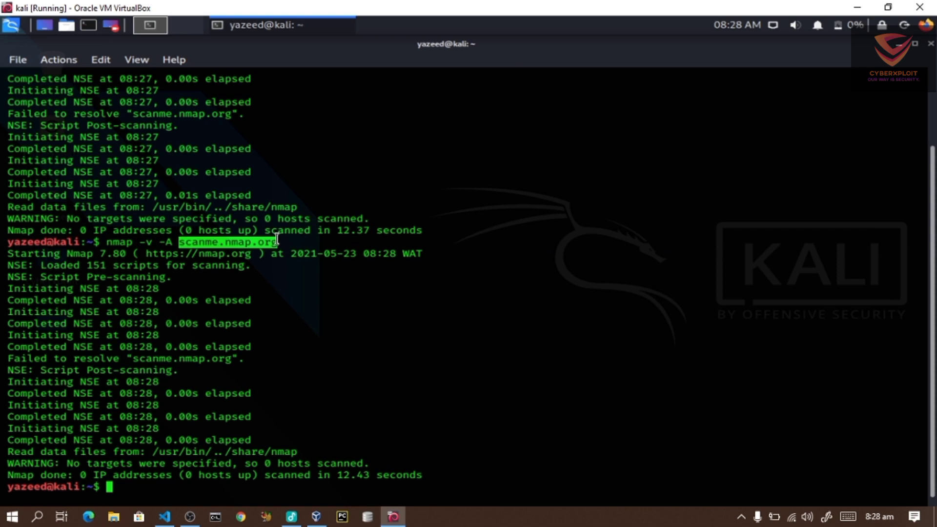
{"action": "type", "text": "clear"}
Clear the screen and run 'nmap -A scanme.nmap.org', which reports the host seems down
{"action": "key", "text": "Return"}
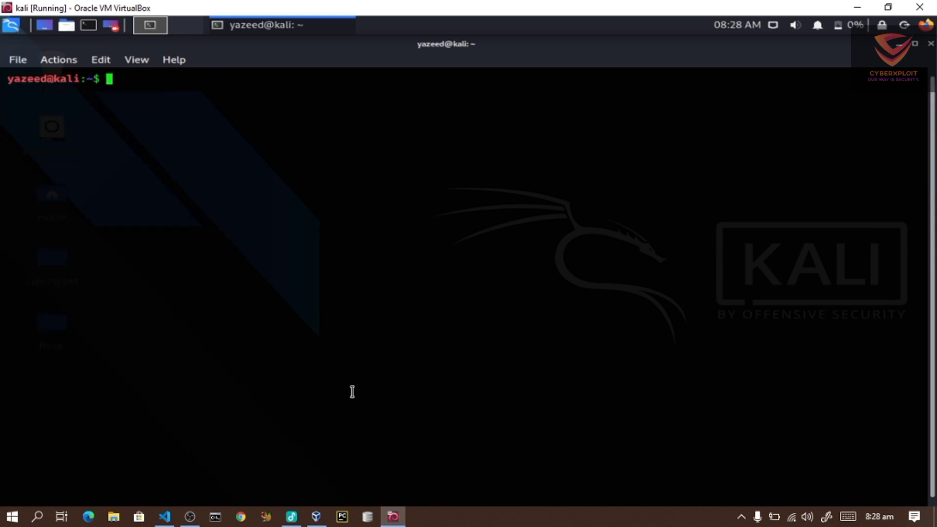
{"action": "type", "text": "nmap "}
{"action": "type", "text": "-"}
{"action": "type", "text": "A"}
{"action": "type", "text": " scanm"}
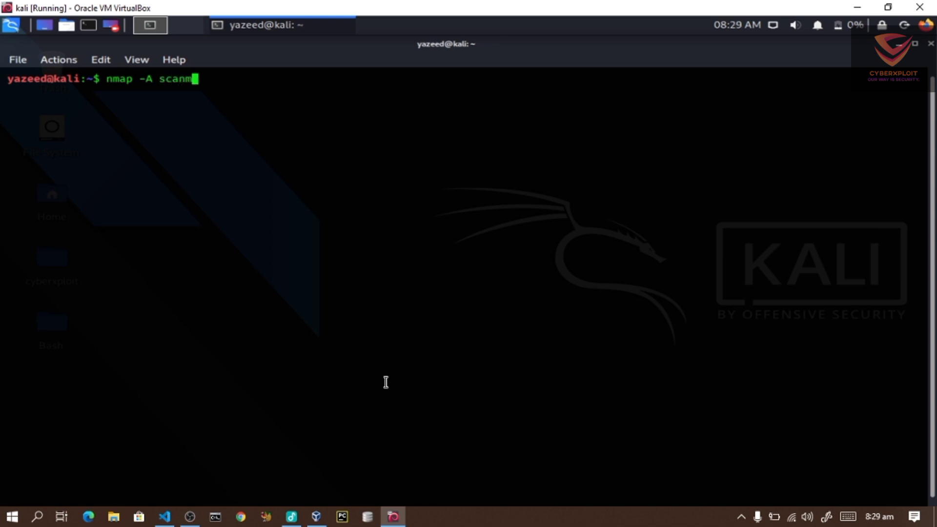
{"action": "type", "text": "e.nm"}
{"action": "type", "text": "ap."}
{"action": "type", "text": "org"}
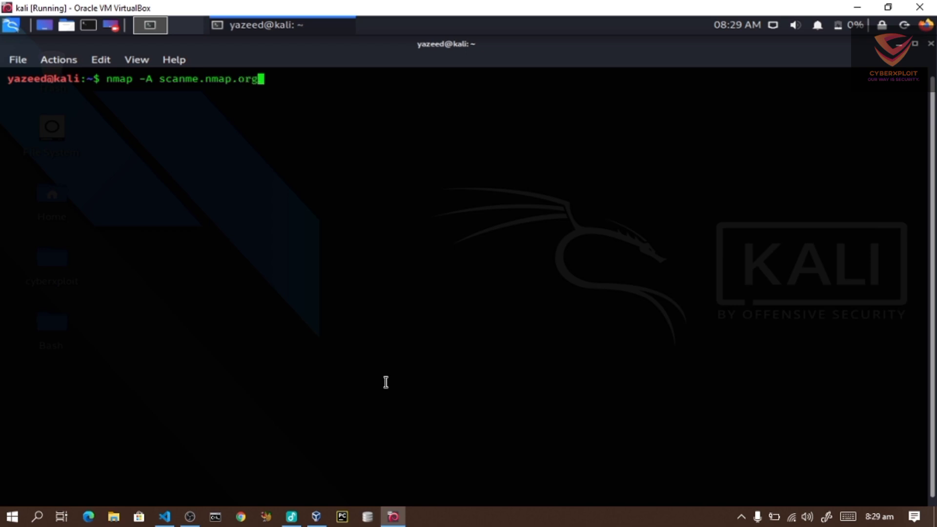
{"action": "key", "text": "Return"}
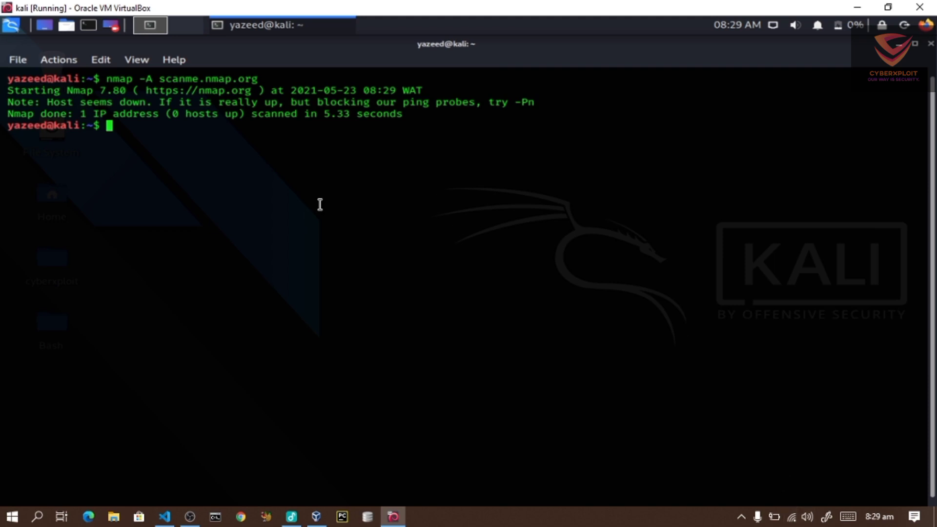
{"action": "type", "text": "clear"}
Clear the screen, list the home folder with ls, and clear it again
{"action": "key", "text": "Return"}
{"action": "type", "text": "ls"}
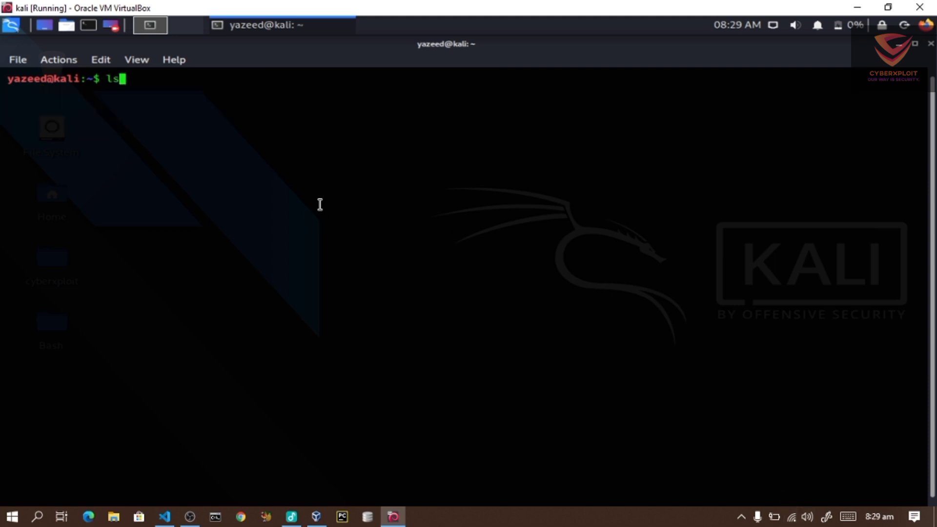
{"action": "key", "text": "Return"}
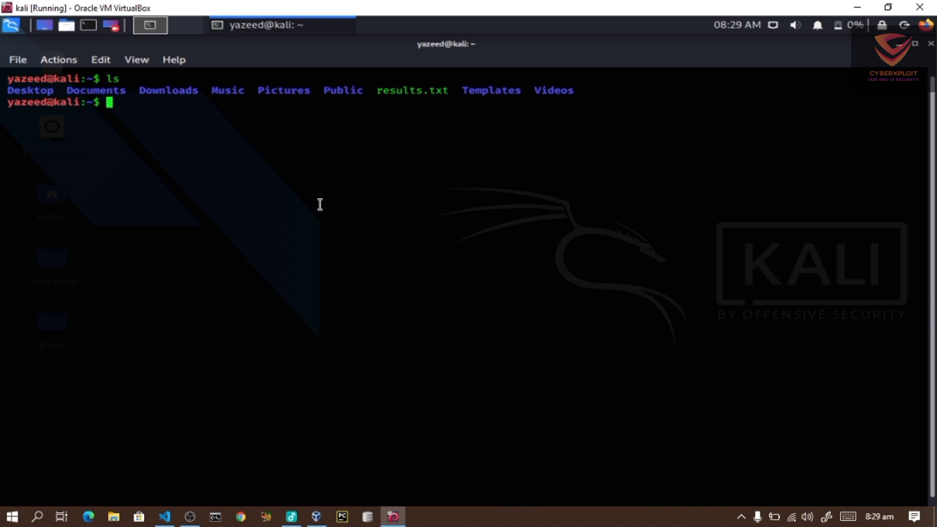
{"action": "type", "text": "clear"}
{"action": "key", "text": "Return"}
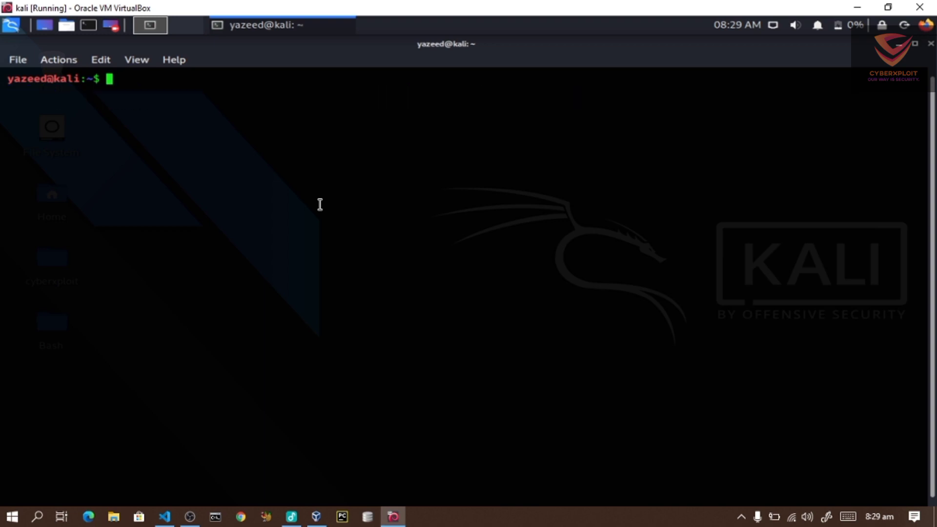
{"action": "type", "text": "m"}
{"action": "key", "text": "BackSpace"}
{"action": "type", "text": "nam"}
Type nmap and demonstrate timing templates -T0 through -T5 by typing and erasing each
{"action": "key", "text": "BackSpace"}
{"action": "key", "text": "BackSpace"}
{"action": "type", "text": "map "}
{"action": "type", "text": "-"}
{"action": "type", "text": "T"}
{"action": "type", "text": "4"}
{"action": "key", "text": "BackSpace"}
{"action": "type", "text": "5"}
{"action": "key", "text": "BackSpace"}
{"action": "type", "text": "3"}
{"action": "key", "text": "BackSpace"}
{"action": "type", "text": "2"}
{"action": "key", "text": "BackSpace"}
{"action": "type", "text": "3"}
{"action": "key", "text": "BackSpace"}
{"action": "type", "text": "4"}
{"action": "key", "text": "BackSpace"}
{"action": "type", "text": "5"}
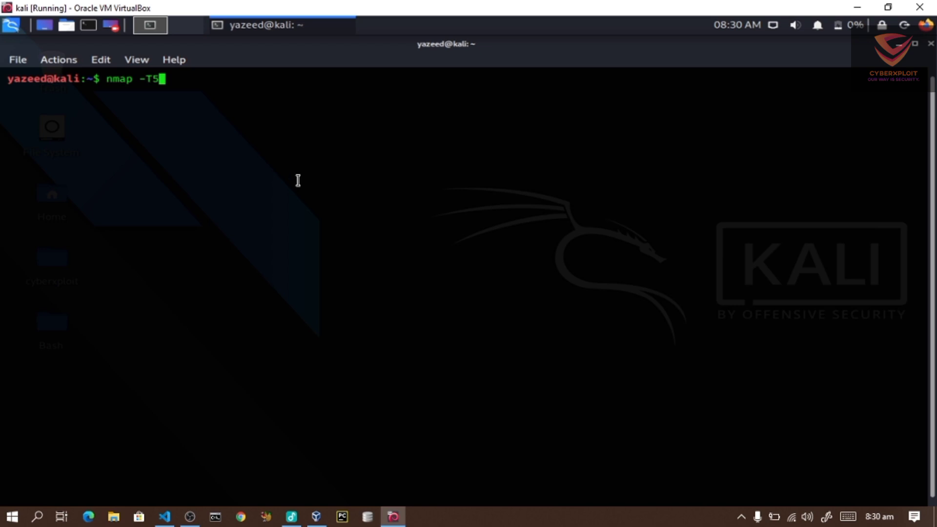
{"action": "key", "text": "BackSpace"}
{"action": "type", "text": "4"}
{"action": "key", "text": "BackSpace"}
Demonstrate -Pn and -sS, then trim back to bare nmap and run it for help
{"action": "key", "text": "BackSpace"}
{"action": "type", "text": "Pn"}
{"action": "key", "text": "BackSpace"}
{"action": "key", "text": "BackSpace"}
{"action": "type", "text": "sS"}
{"action": "key", "text": "BackSpace"}
{"action": "key", "text": "BackSpace"}
{"action": "key", "text": "BackSpace"}
{"action": "key", "text": "Return"}
{"action": "scroll", "coordinate": [170, 92], "scroll_direction": "up", "scroll_amount": 7}
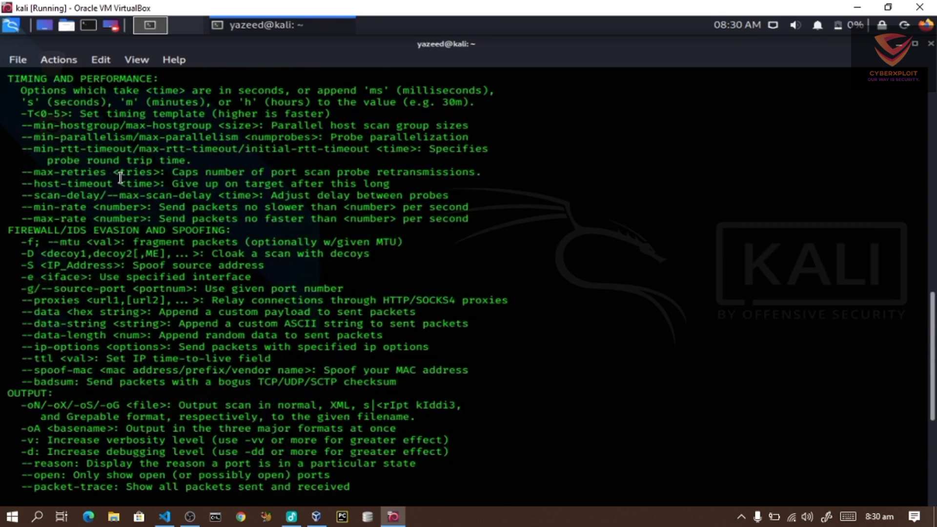
{"action": "scroll", "coordinate": [120, 177], "scroll_direction": "up", "scroll_amount": 4}
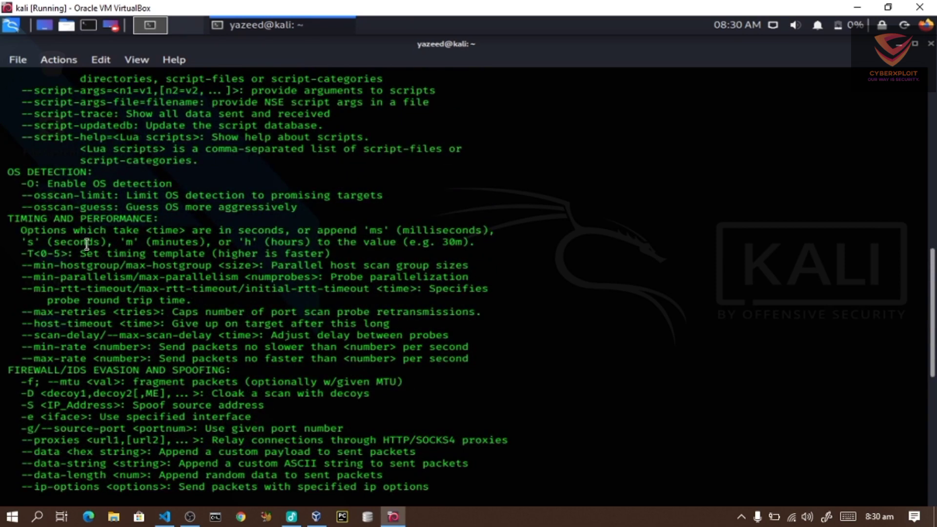
{"action": "scroll", "coordinate": [123, 301], "scroll_direction": "down", "scroll_amount": 10}
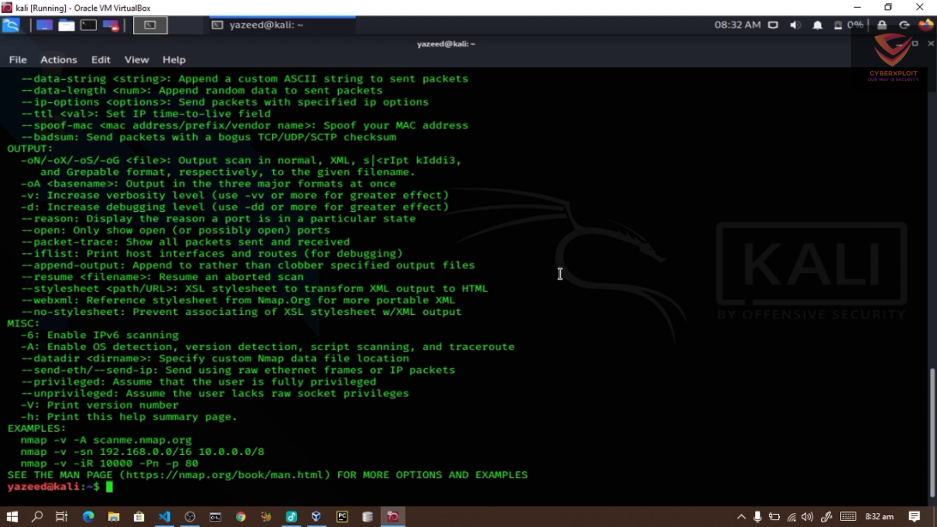
{"action": "type", "text": "cleaar"}
Run the misspelled 'cleear' command, which bash rejects as command not found
{"action": "key", "text": "Return"}
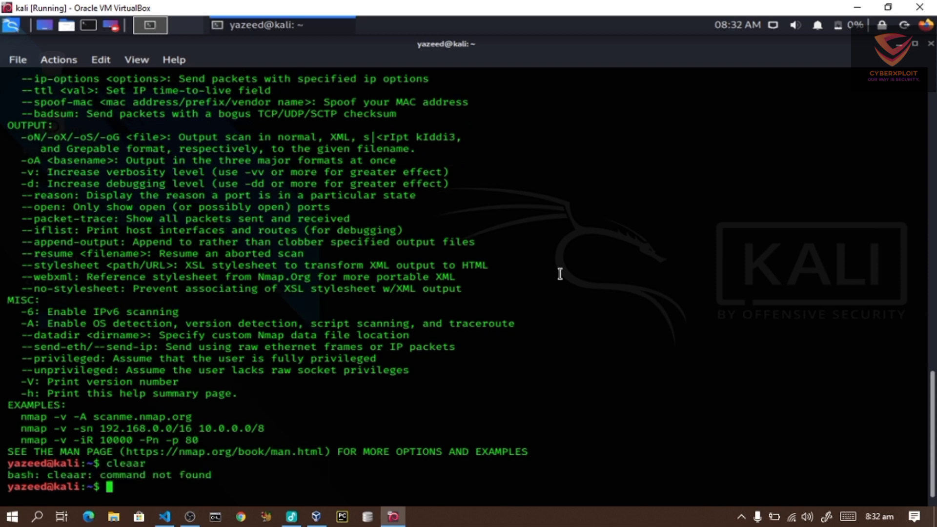